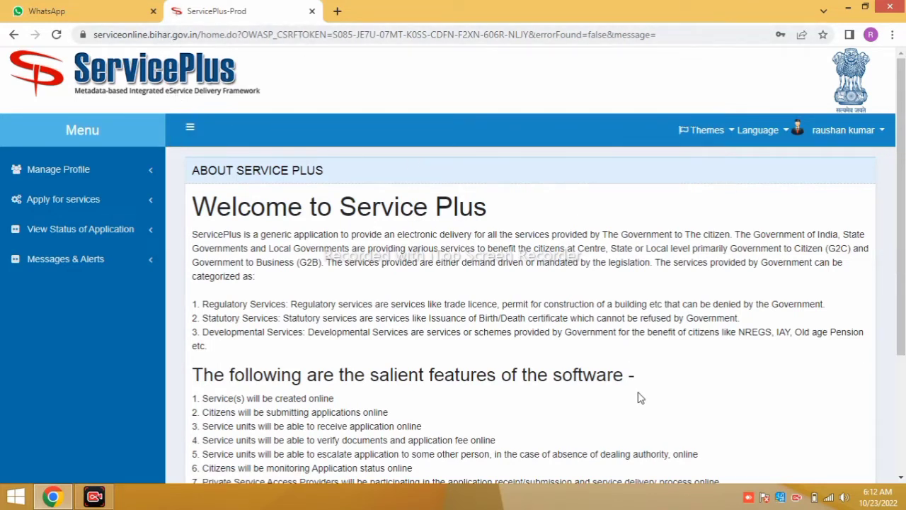
# Search all available services for "resi" and open the application for Issuance of Residence Certificate at RO level
pyautogui.click(76, 203)
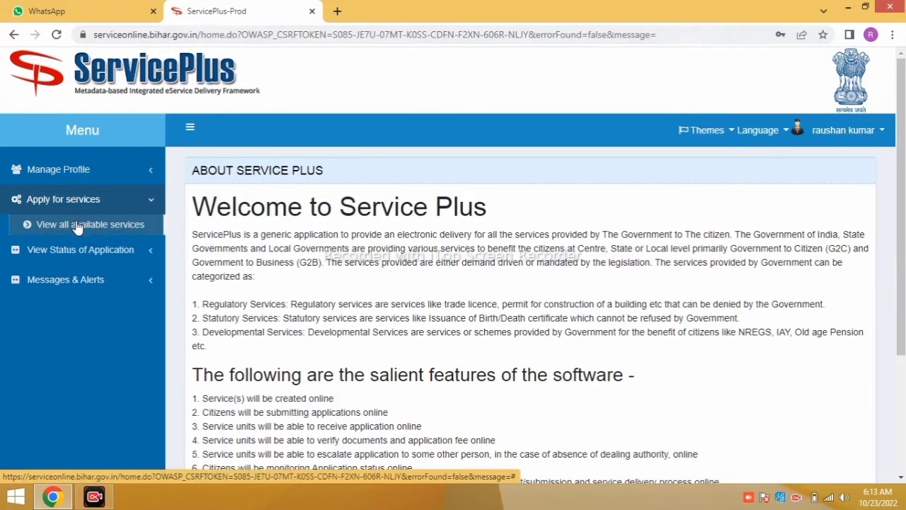
pyautogui.click(78, 224)
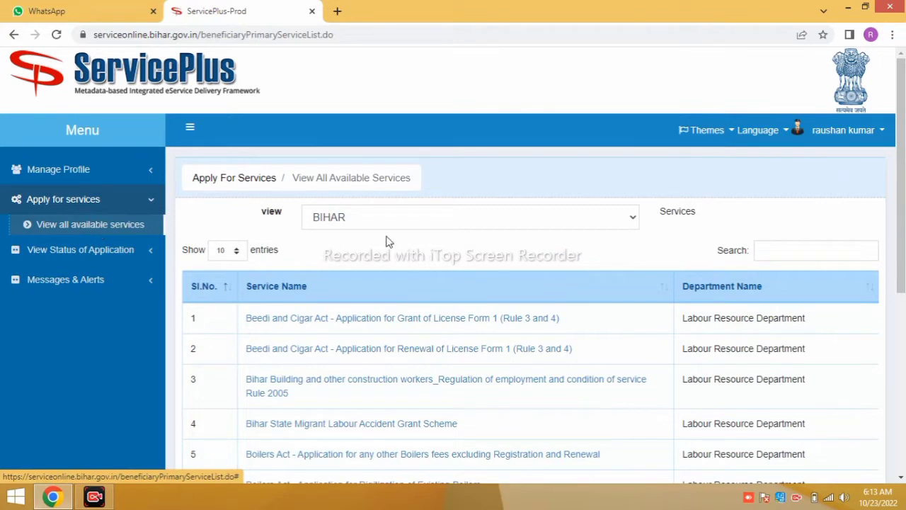
pyautogui.click(777, 253)
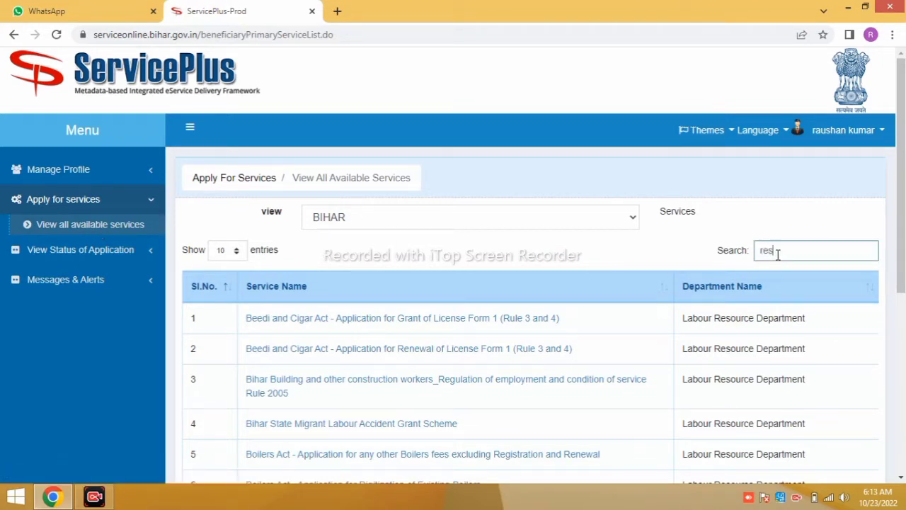
pyautogui.write('resi')
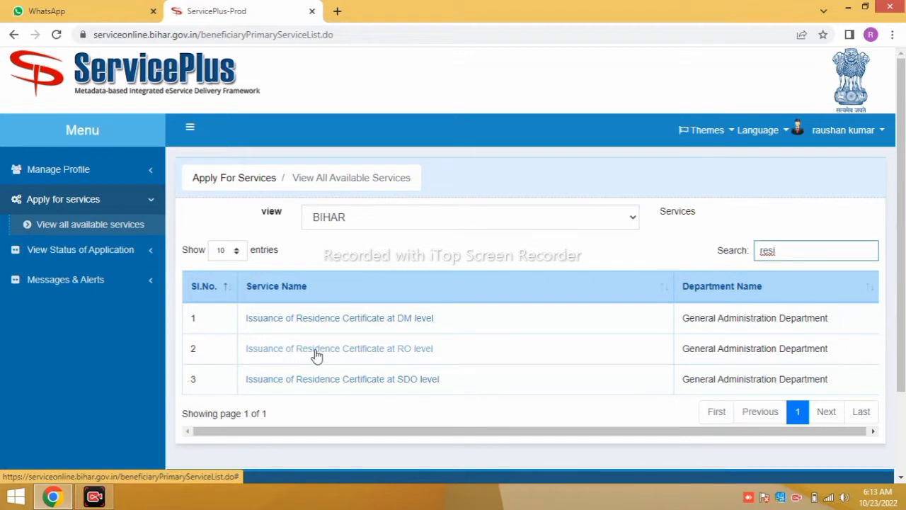
pyautogui.click(289, 351)
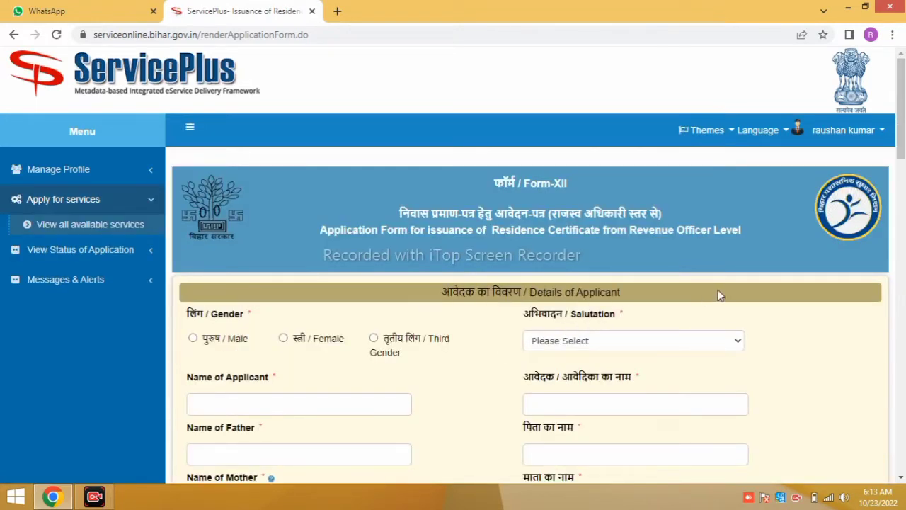
pyautogui.scroll(-3, 717, 291)
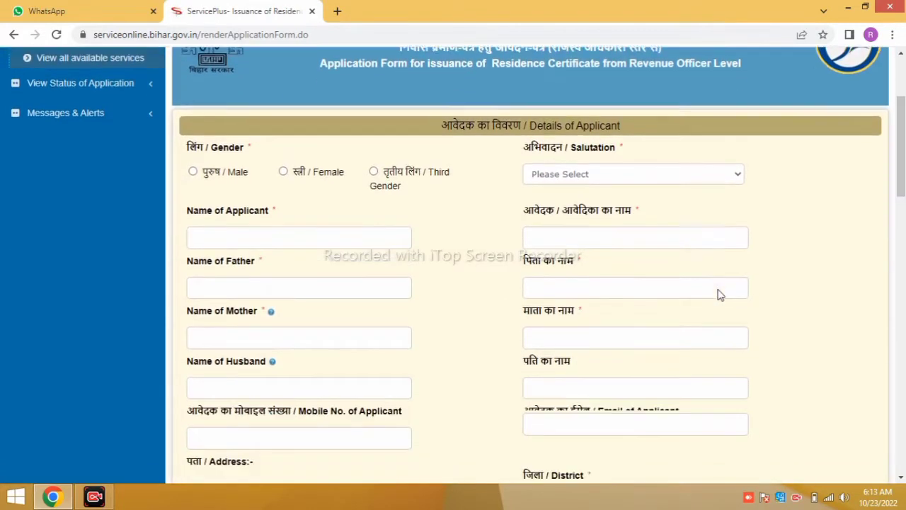
pyautogui.scroll(2, 718, 291)
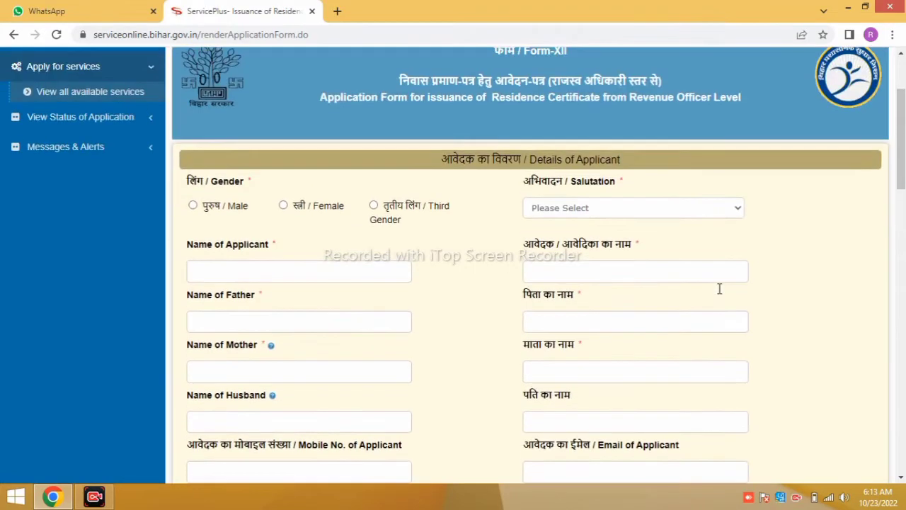
pyautogui.scroll(-1, 820, 362)
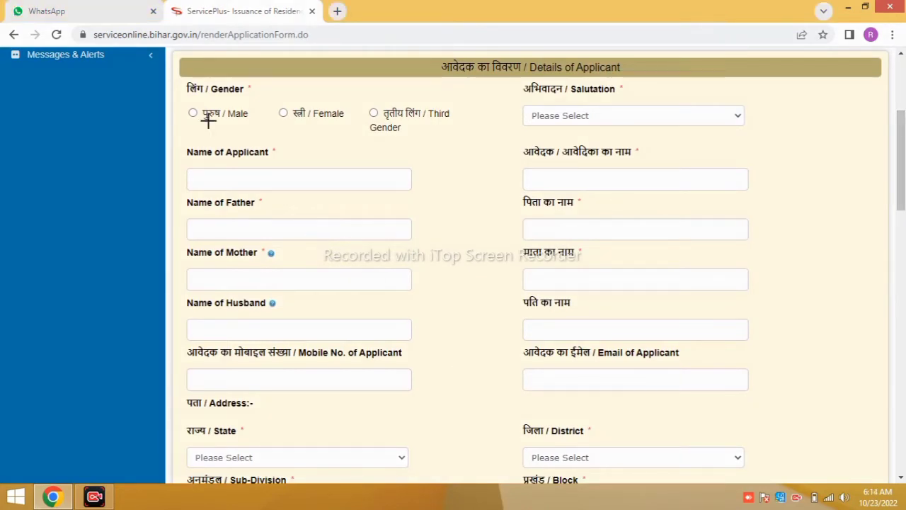
pyautogui.moveTo(189, 84)
pyautogui.mouseDown()
pyautogui.moveTo(319, 148)
pyautogui.moveTo(457, 142)
pyautogui.mouseUp()
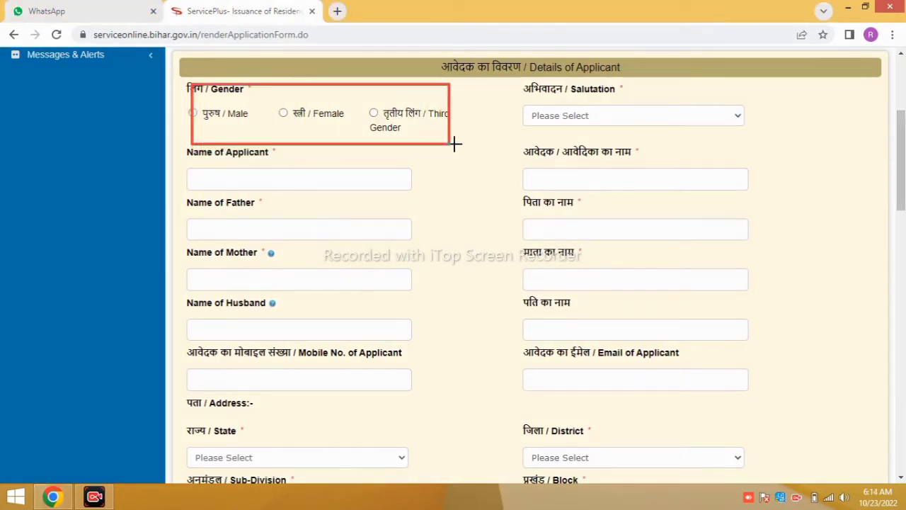
pyautogui.moveTo(505, 89)
pyautogui.mouseDown()
pyautogui.moveTo(664, 128)
pyautogui.moveTo(763, 136)
pyautogui.mouseUp()
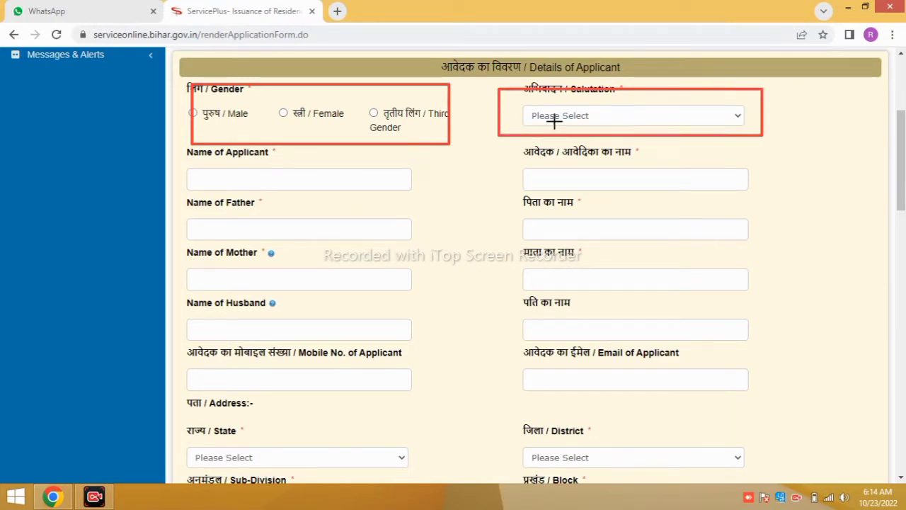
pyautogui.moveTo(187, 156)
pyautogui.mouseDown()
pyautogui.moveTo(265, 186)
pyautogui.moveTo(405, 193)
pyautogui.mouseUp()
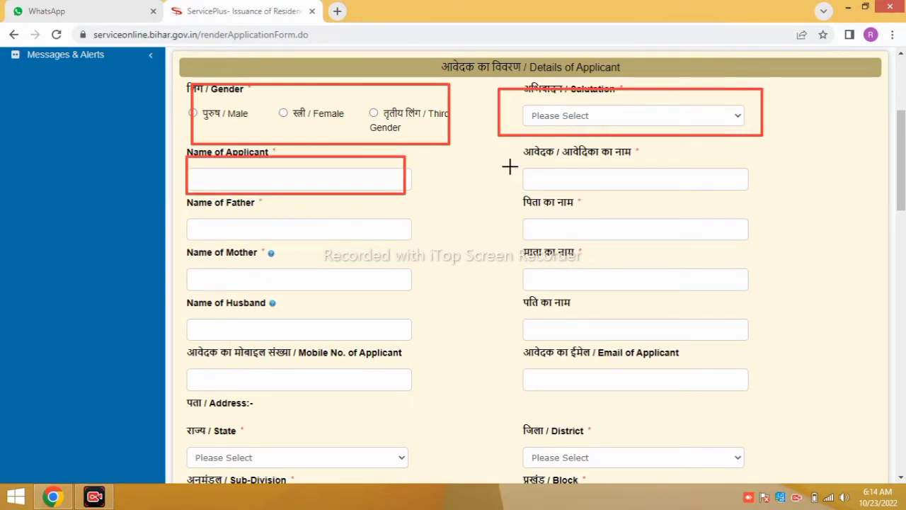
pyautogui.moveTo(472, 156); pyautogui.dragTo(715, 193)
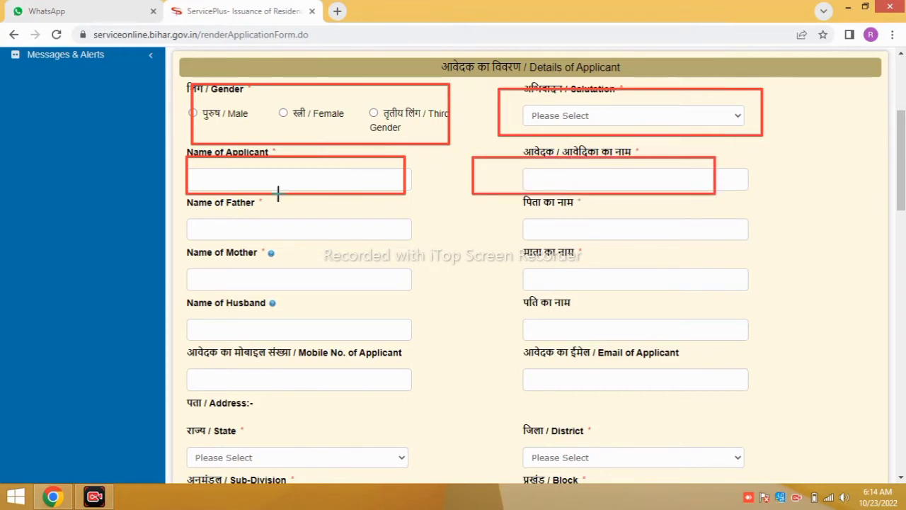
pyautogui.moveTo(177, 208); pyautogui.dragTo(391, 247)
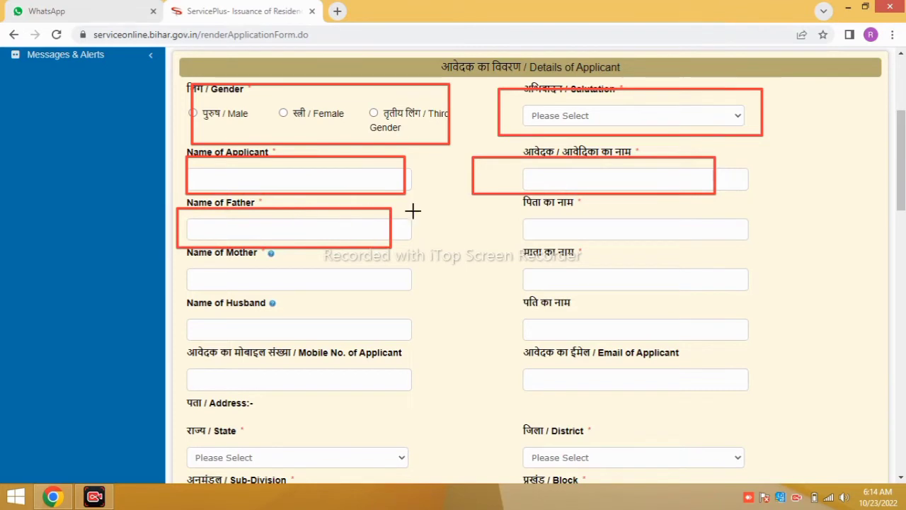
pyautogui.moveTo(494, 208)
pyautogui.mouseDown()
pyautogui.moveTo(635, 242)
pyautogui.moveTo(773, 256)
pyautogui.mouseUp()
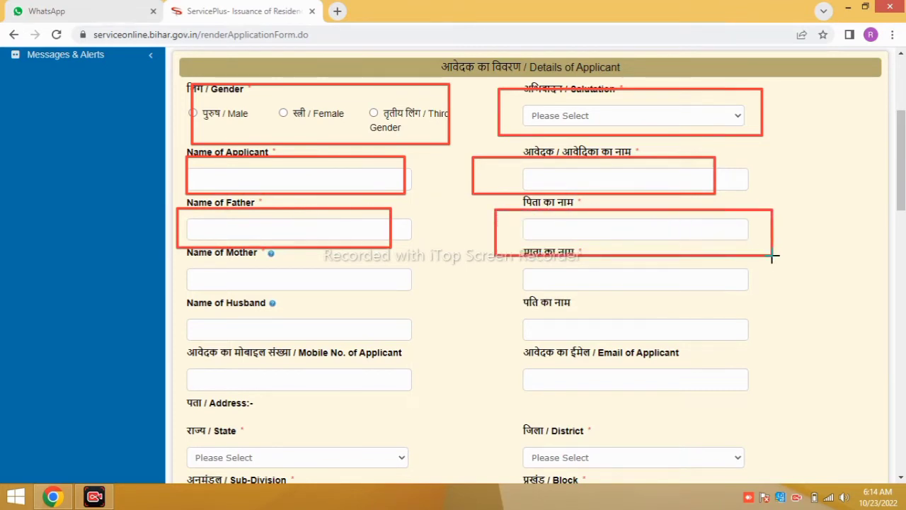
pyautogui.moveTo(176, 263); pyautogui.dragTo(344, 298)
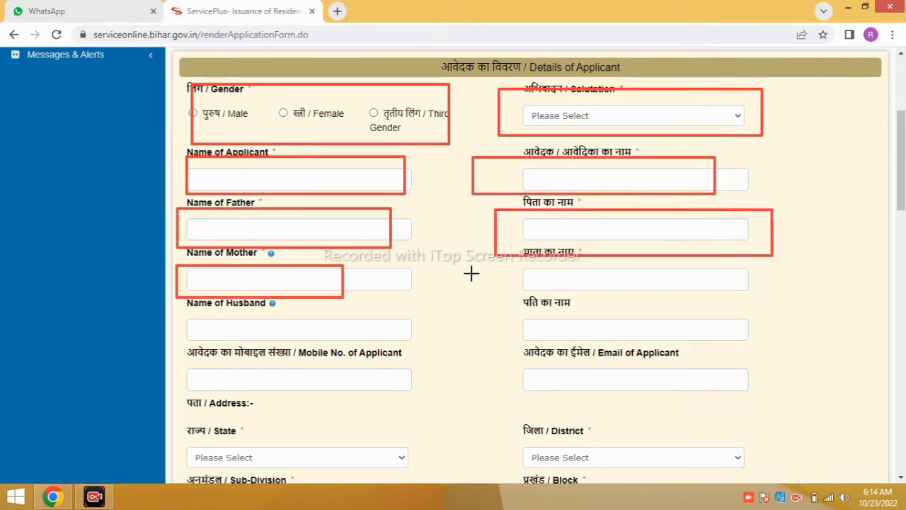
pyautogui.moveTo(499, 261); pyautogui.dragTo(734, 300)
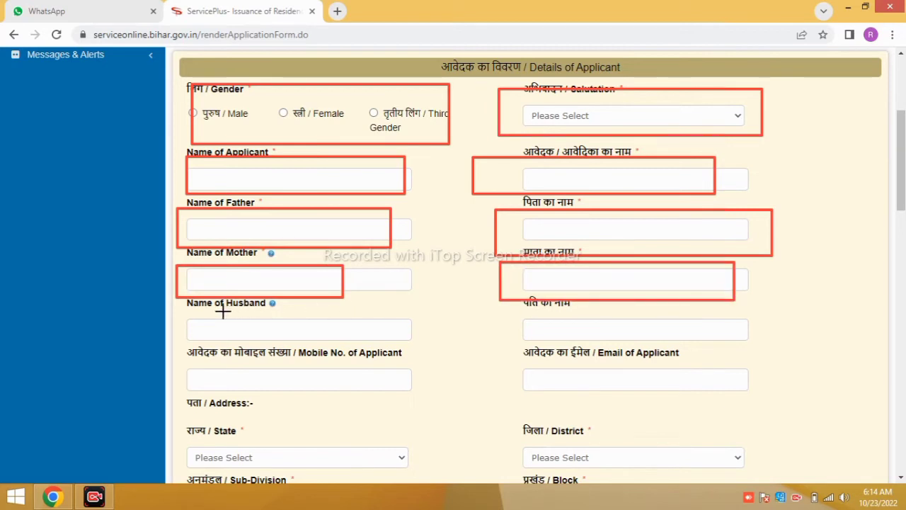
pyautogui.moveTo(183, 310)
pyautogui.mouseDown()
pyautogui.moveTo(233, 330)
pyautogui.moveTo(429, 348)
pyautogui.mouseUp()
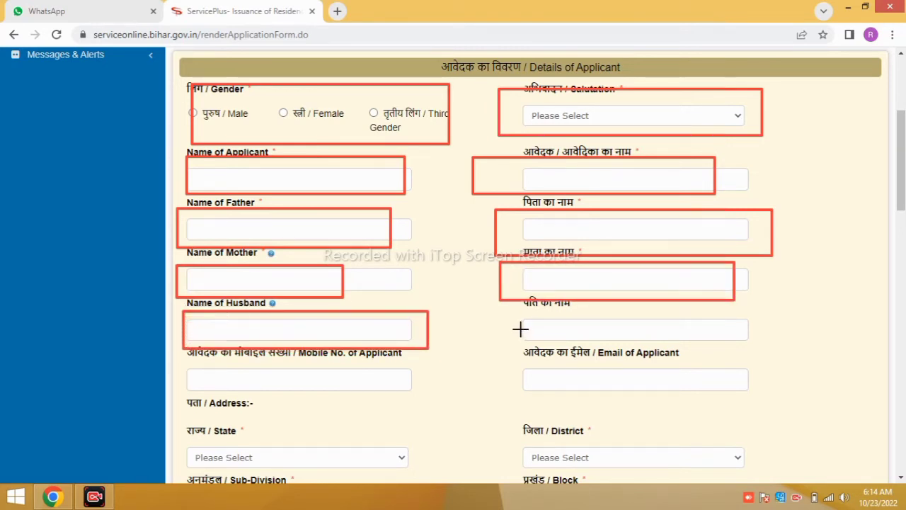
pyautogui.moveTo(521, 307)
pyautogui.mouseDown()
pyautogui.moveTo(651, 344)
pyautogui.moveTo(709, 345)
pyautogui.mouseUp()
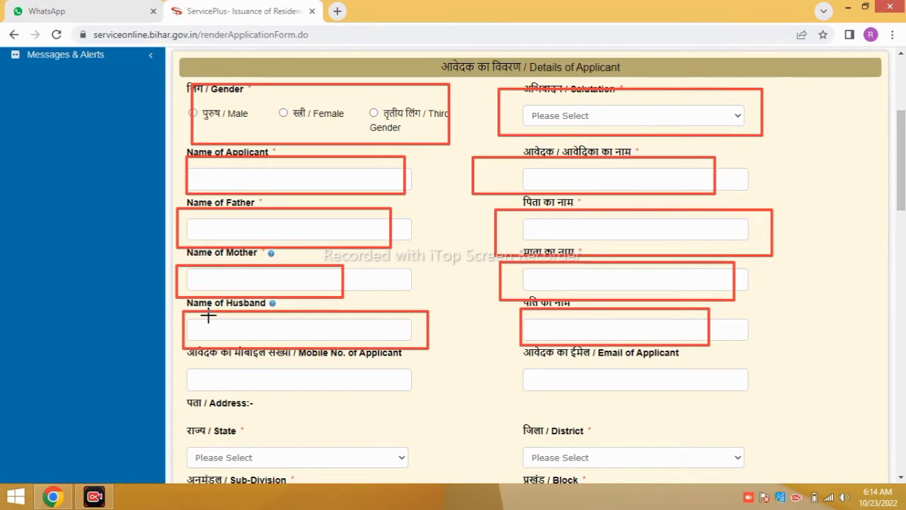
pyautogui.moveTo(207, 317); pyautogui.dragTo(272, 338)
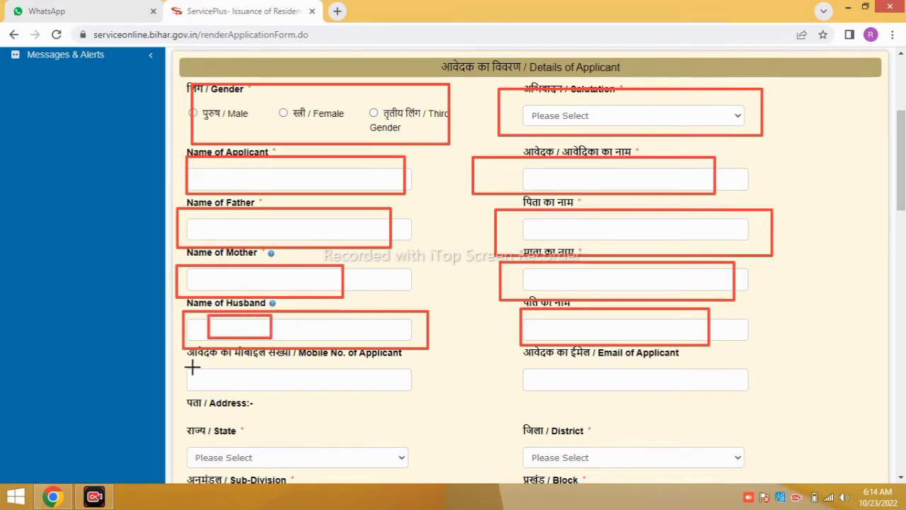
pyautogui.moveTo(180, 362); pyautogui.dragTo(388, 406)
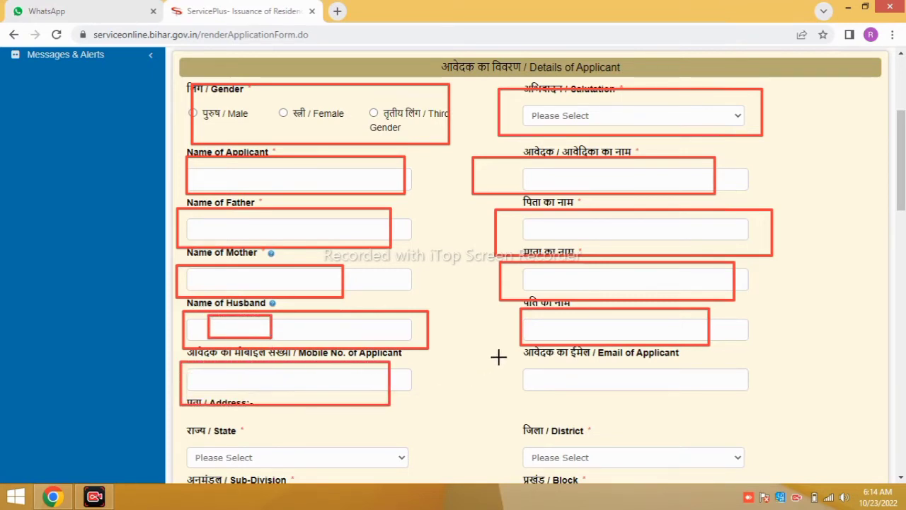
pyautogui.moveTo(500, 356)
pyautogui.mouseDown()
pyautogui.moveTo(677, 394)
pyautogui.moveTo(744, 398)
pyautogui.mouseUp()
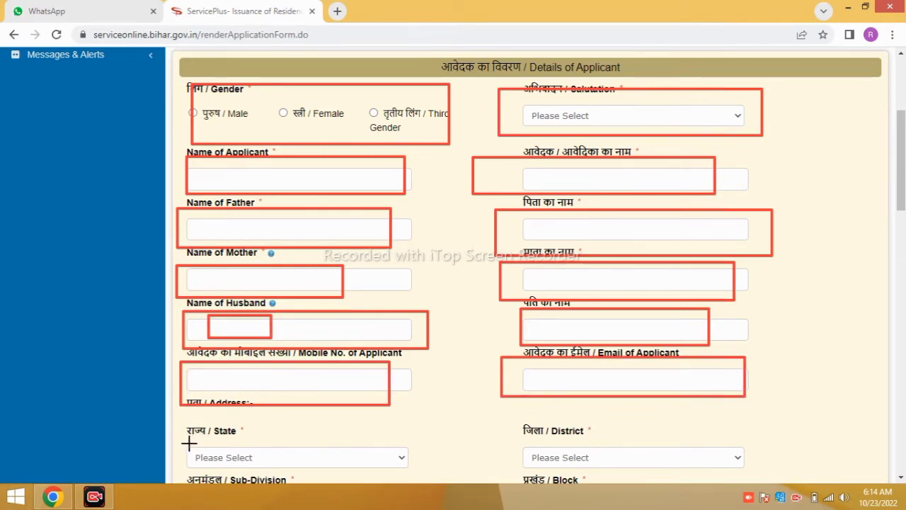
pyautogui.moveTo(183, 439)
pyautogui.mouseDown()
pyautogui.moveTo(347, 482)
pyautogui.moveTo(400, 477)
pyautogui.mouseUp()
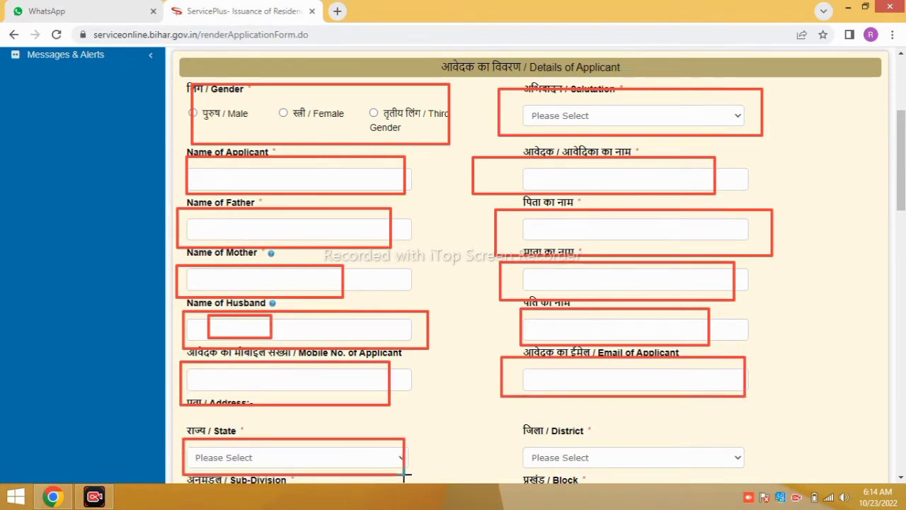
pyautogui.press('Escape')
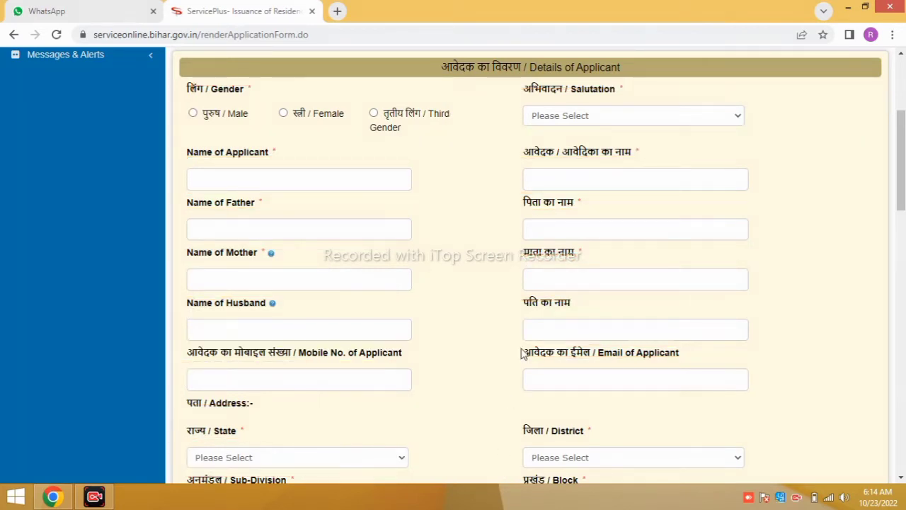
# In the address section of the form, set the state to BIHAR and choose the applicant's district
pyautogui.scroll(-5, 476, 329)
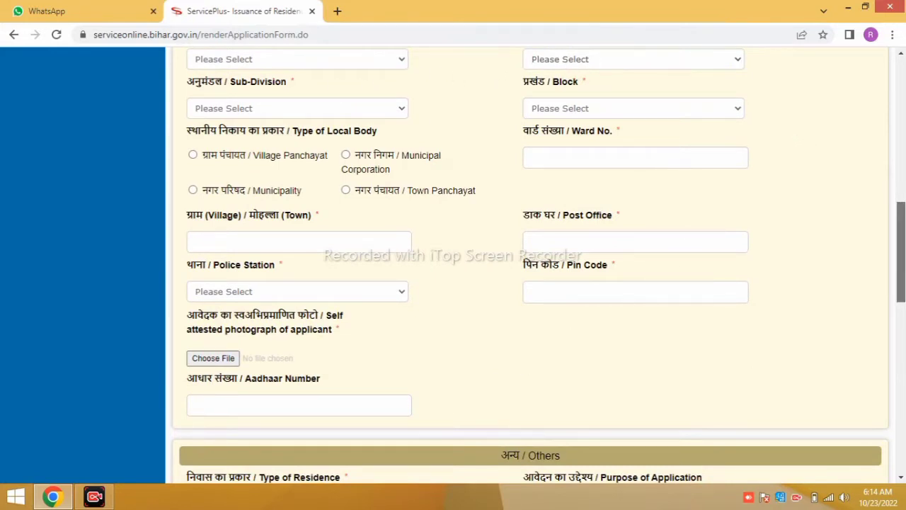
pyautogui.scroll(1, 538, 266)
pyautogui.click(548, 98)
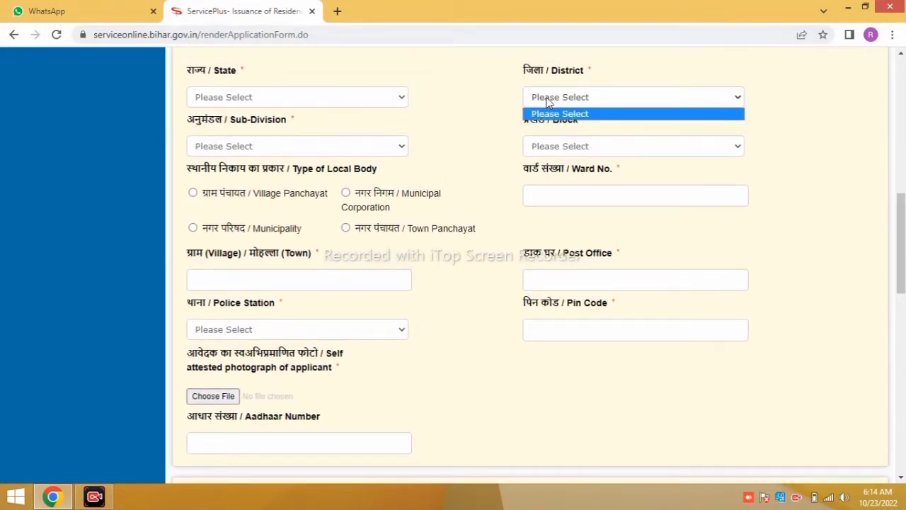
pyautogui.click(547, 98)
pyautogui.click(288, 97)
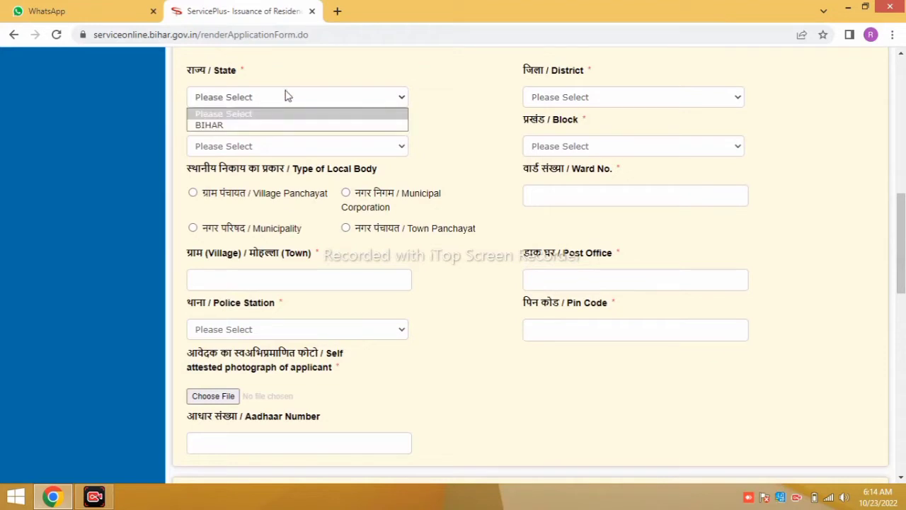
pyautogui.click(267, 126)
pyautogui.click(559, 98)
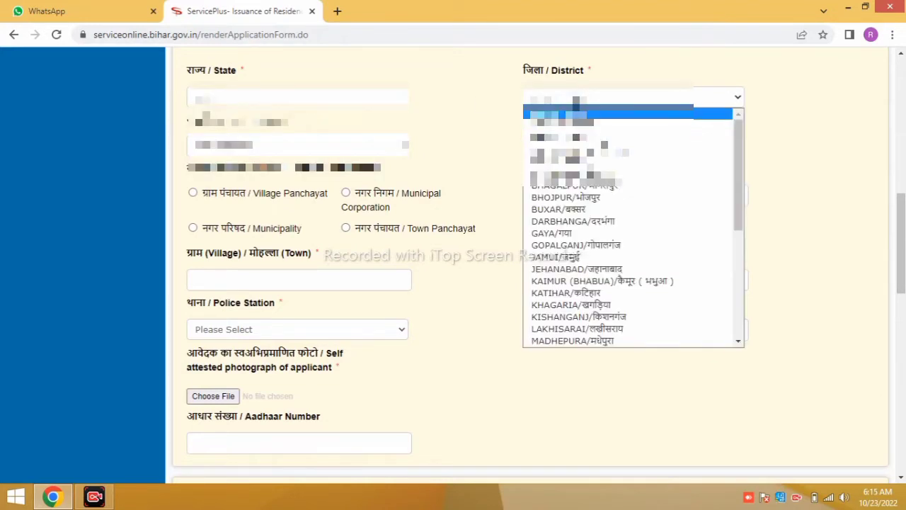
pyautogui.click(574, 147)
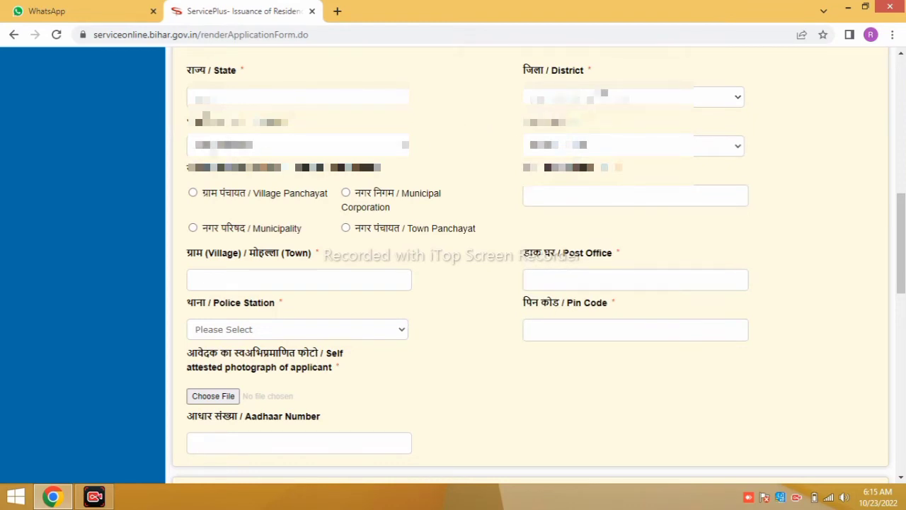
# Choose the applicant's sub-division and set the block to KUTUMBA
pyautogui.click(263, 146)
pyautogui.click(267, 176)
pyautogui.click(558, 146)
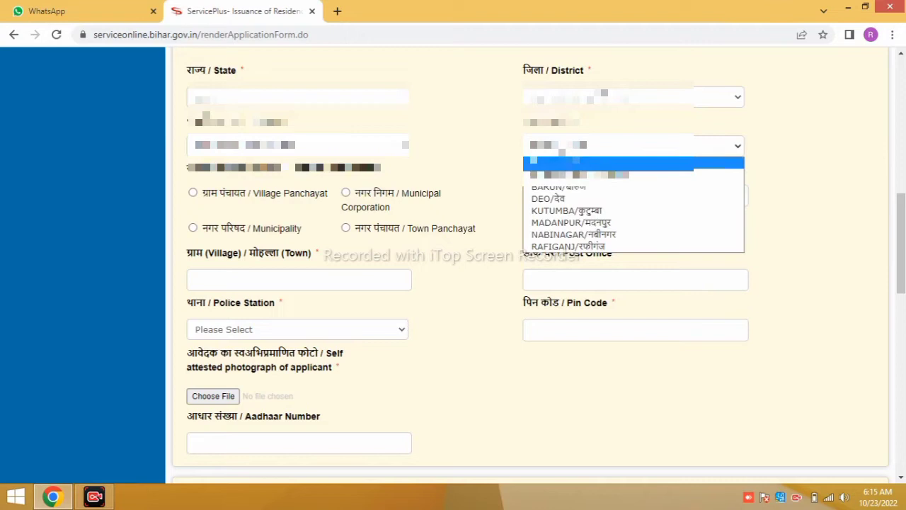
pyautogui.click(566, 211)
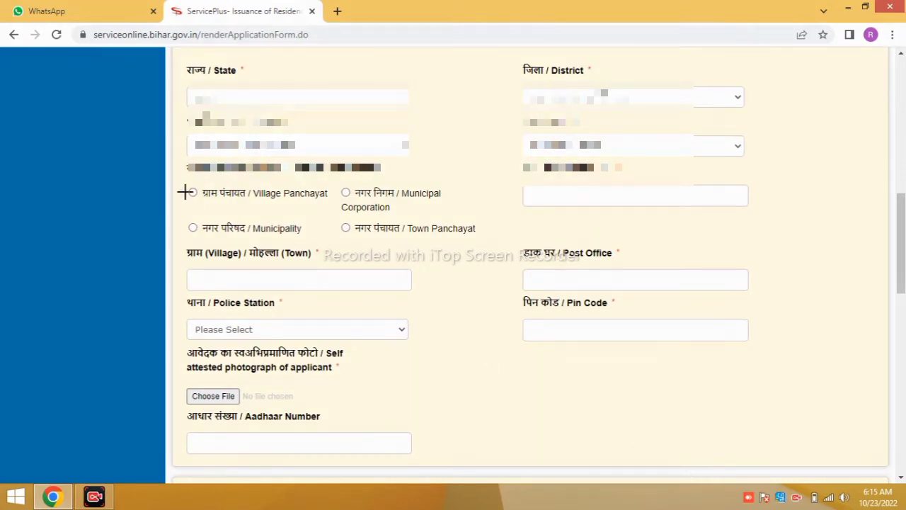
pyautogui.moveTo(172, 178); pyautogui.dragTo(334, 213)
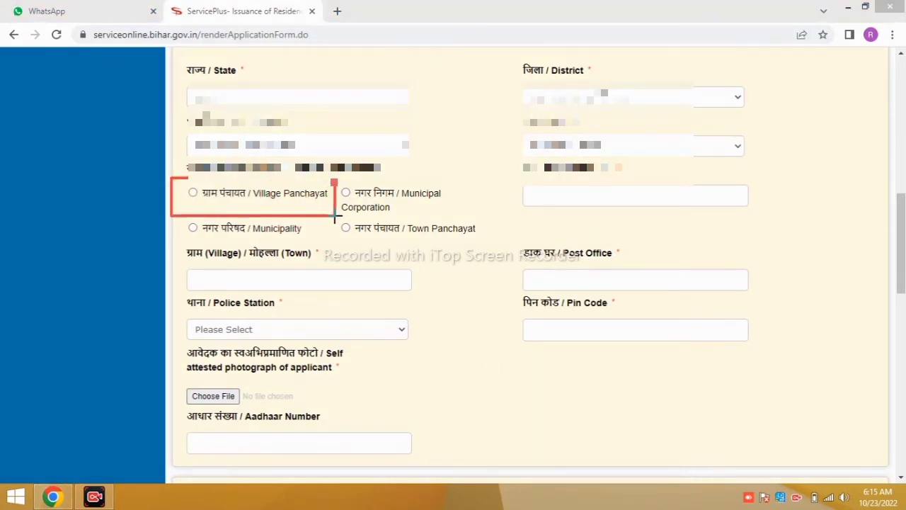
pyautogui.moveTo(182, 187); pyautogui.dragTo(202, 201)
pyautogui.press('Escape')
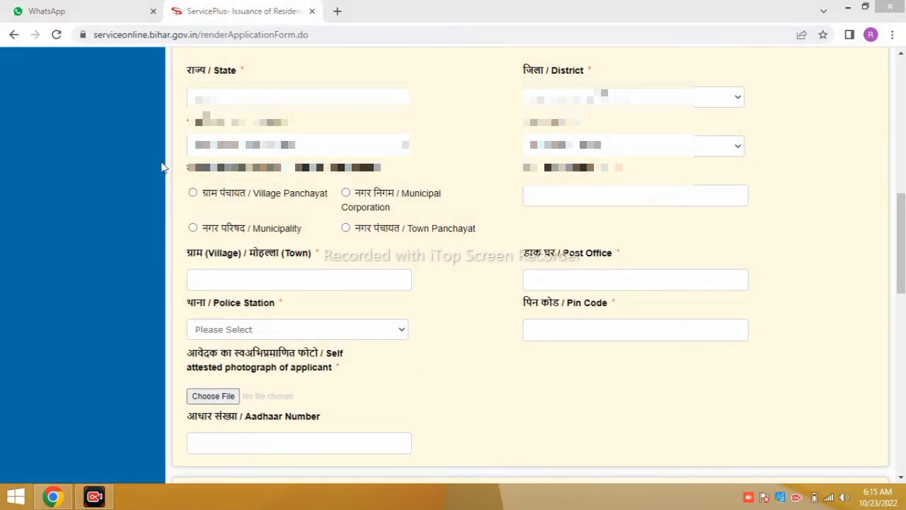
# Set the type of local body to Village Panchayat and select BALIYA as the panchayat
pyautogui.click(194, 193)
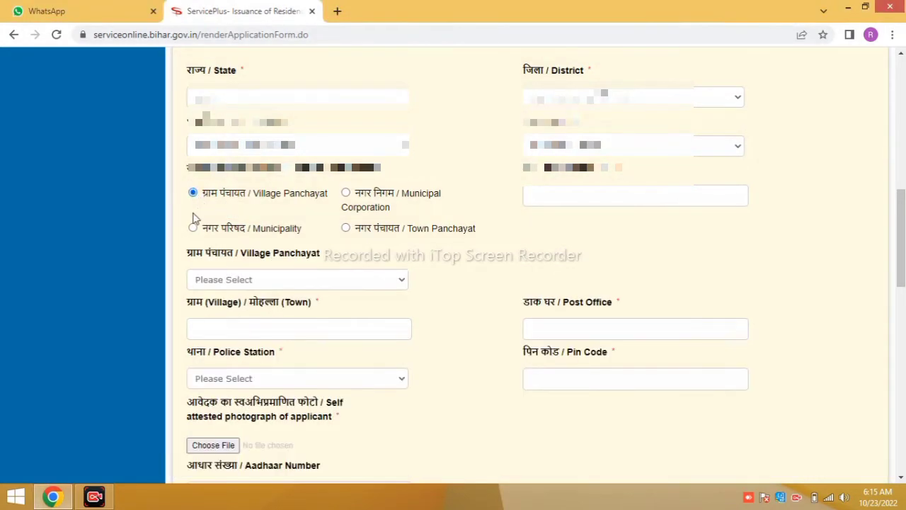
pyautogui.click(240, 280)
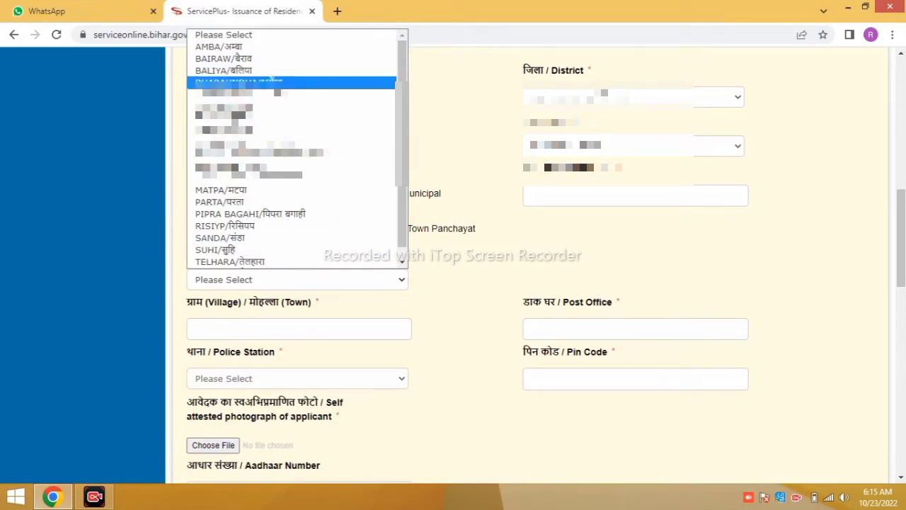
pyautogui.click(269, 70)
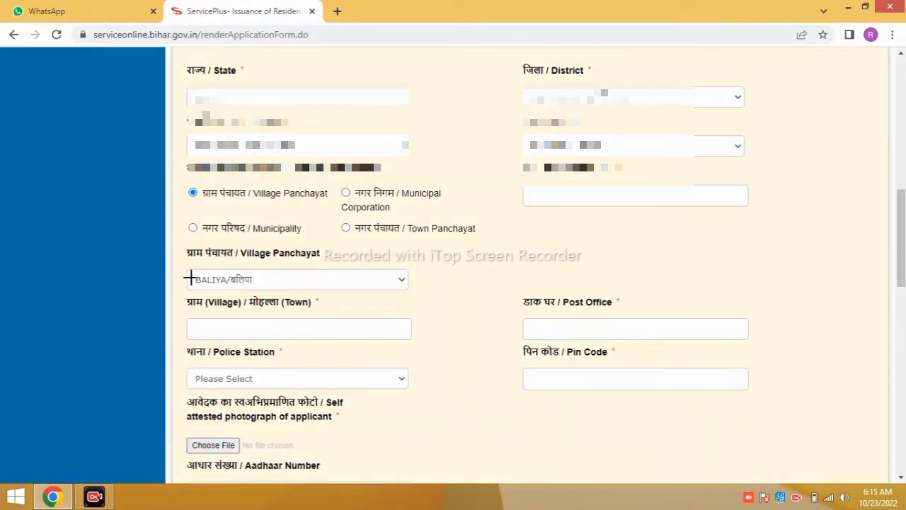
# Examine the village, post office, police station and pin code fields, the applicant photograph upload and the Aadhaar number field
pyautogui.moveTo(183, 298)
pyautogui.mouseDown()
pyautogui.moveTo(333, 359)
pyautogui.moveTo(365, 355)
pyautogui.mouseUp()
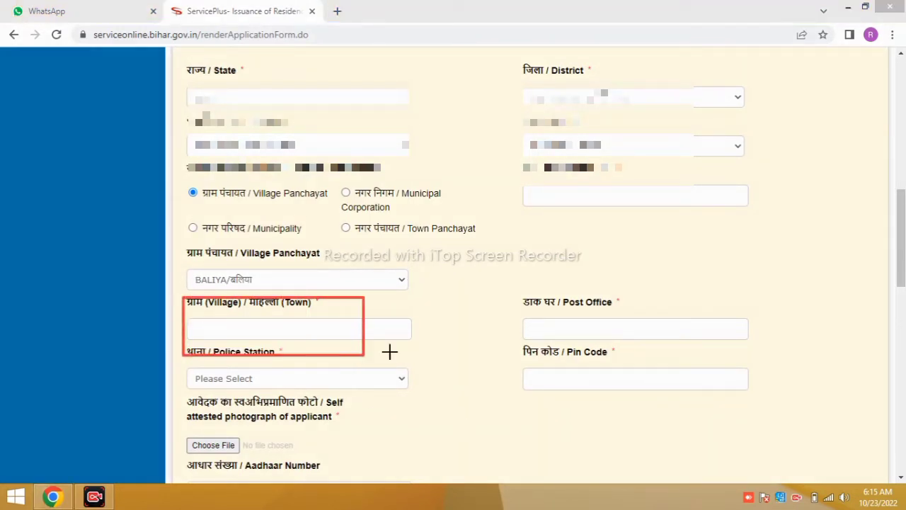
pyautogui.moveTo(500, 309); pyautogui.dragTo(686, 345)
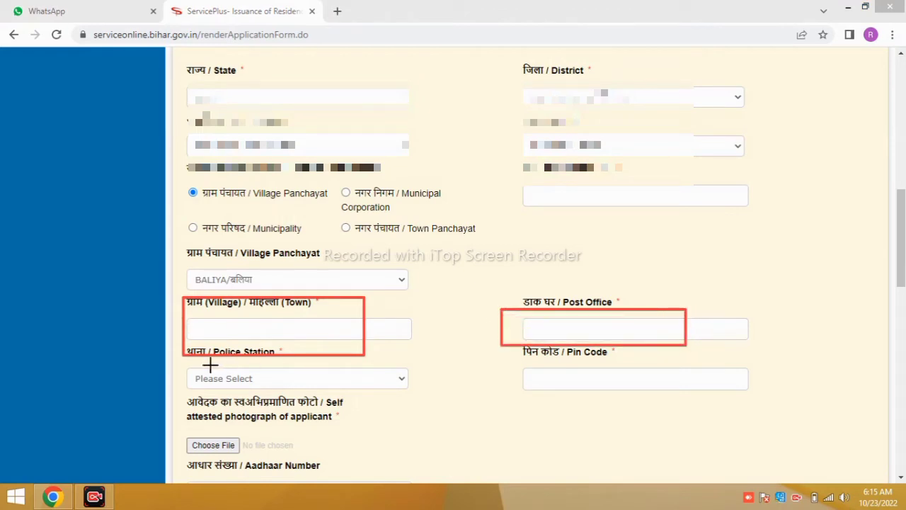
pyautogui.moveTo(182, 366)
pyautogui.mouseDown()
pyautogui.moveTo(311, 392)
pyautogui.moveTo(393, 395)
pyautogui.moveTo(390, 384)
pyautogui.mouseUp()
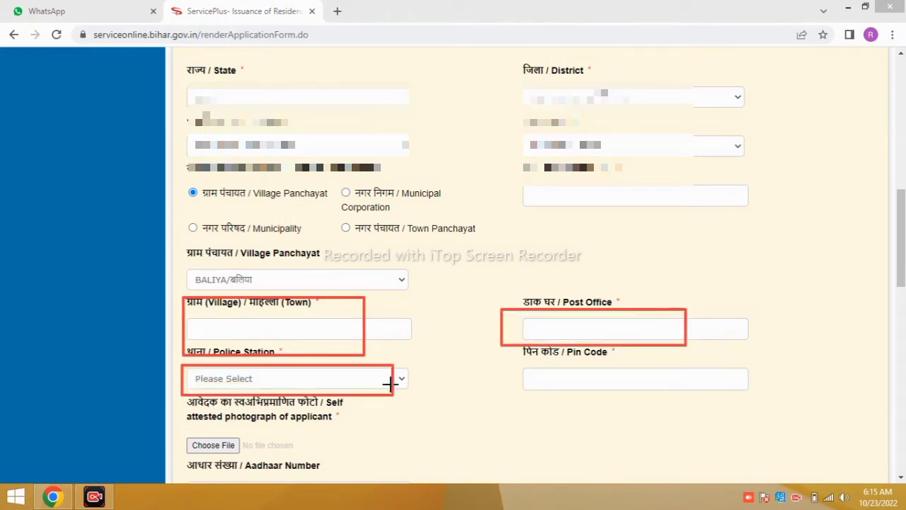
pyautogui.moveTo(506, 352)
pyautogui.mouseDown()
pyautogui.moveTo(690, 396)
pyautogui.moveTo(668, 392)
pyautogui.mouseUp()
pyautogui.moveTo(184, 424); pyautogui.dragTo(267, 458)
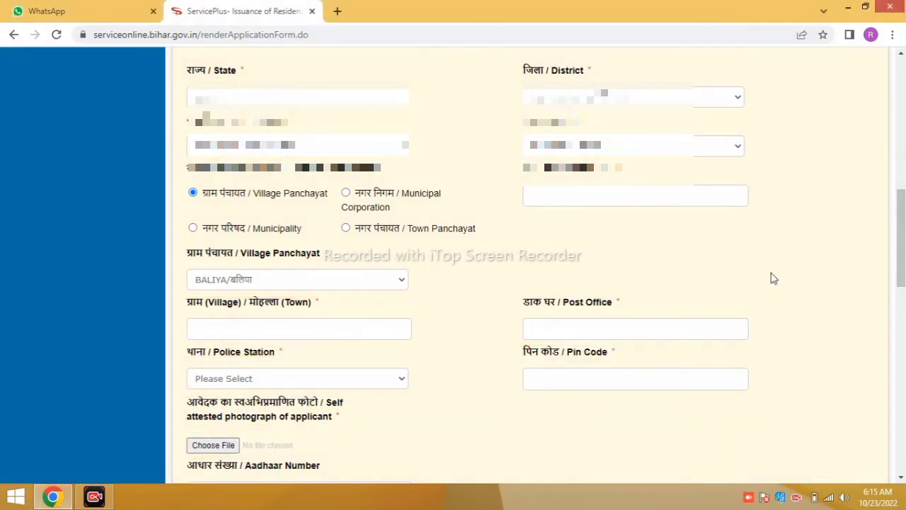
pyautogui.scroll(-4, 771, 276)
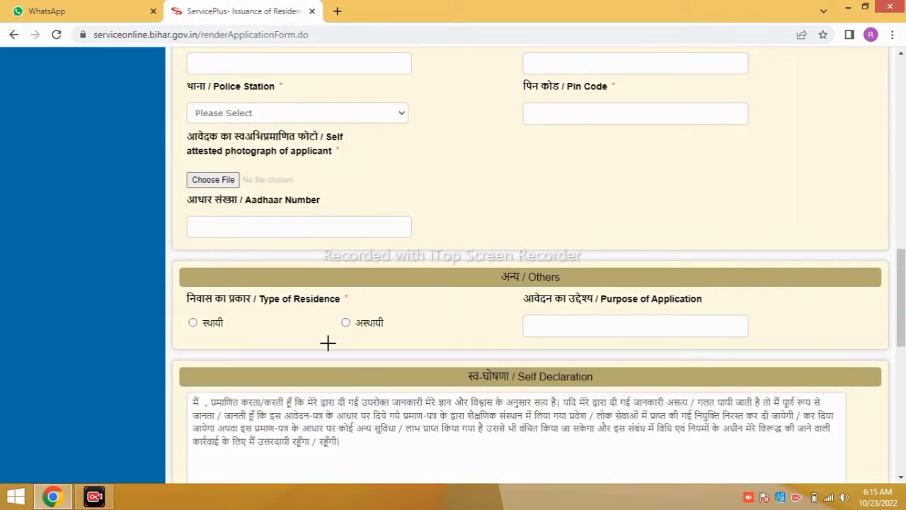
pyautogui.moveTo(182, 197); pyautogui.dragTo(434, 247)
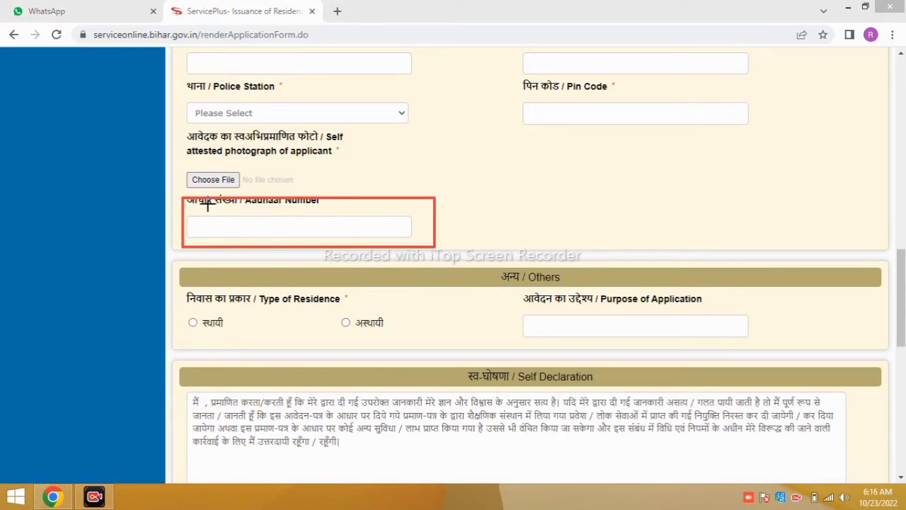
pyautogui.moveTo(211, 210); pyautogui.dragTo(275, 239)
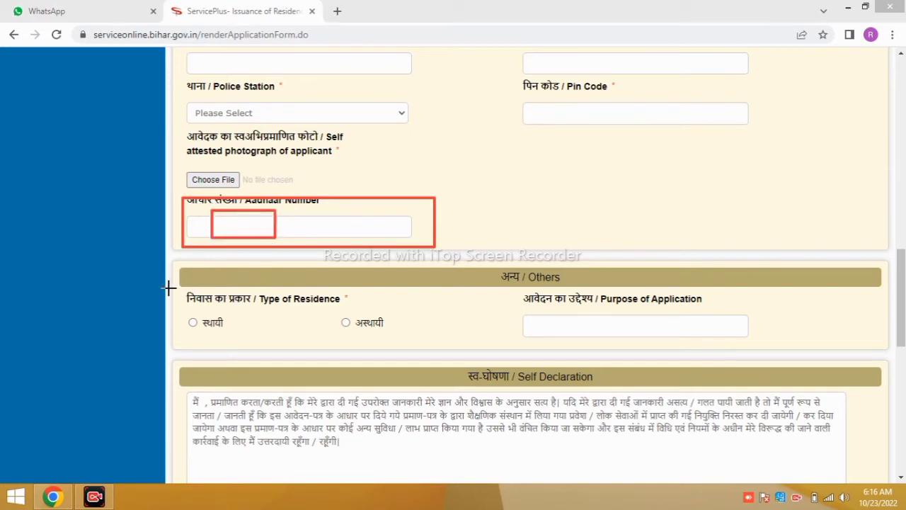
# Examine the permanent and temporary options for Type of Residence and the Purpose of Application field in the Others section
pyautogui.moveTo(168, 287)
pyautogui.mouseDown()
pyautogui.moveTo(370, 358)
pyautogui.moveTo(453, 354)
pyautogui.mouseUp()
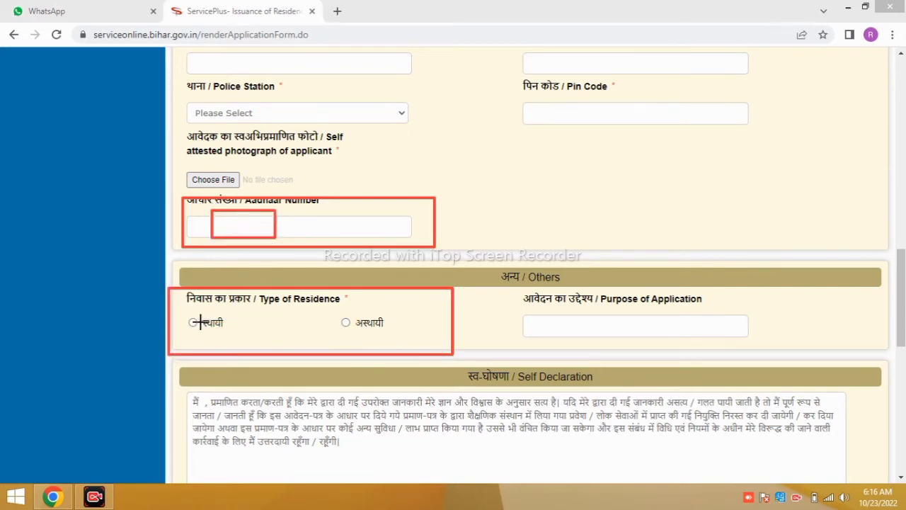
pyautogui.moveTo(179, 307); pyautogui.dragTo(230, 337)
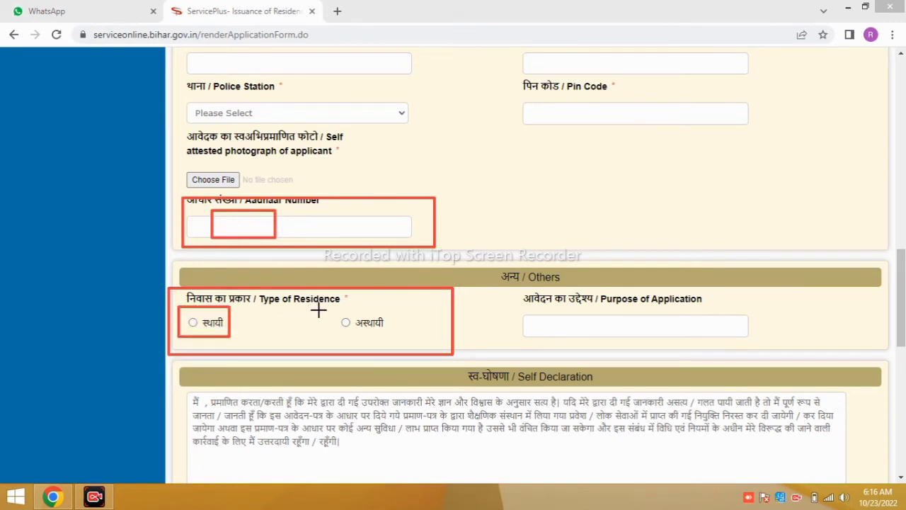
pyautogui.moveTo(320, 310)
pyautogui.mouseDown()
pyautogui.moveTo(384, 344)
pyautogui.moveTo(392, 338)
pyautogui.mouseUp()
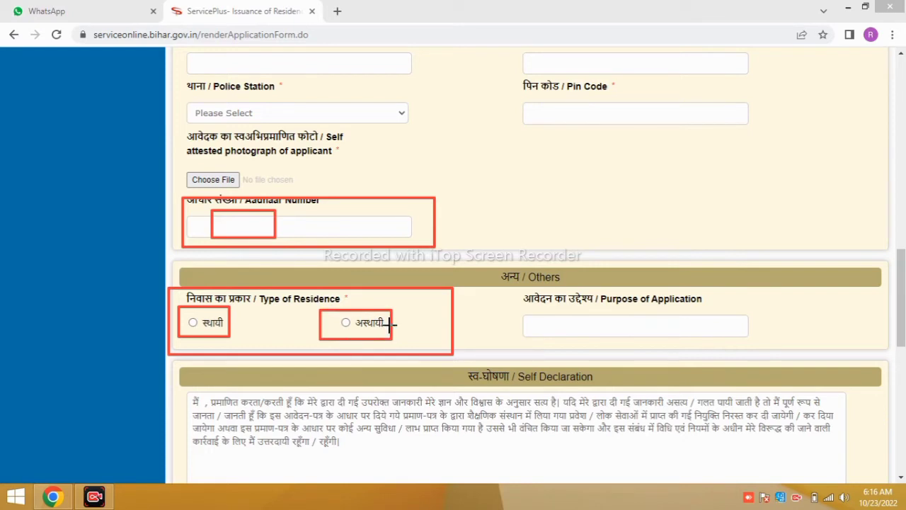
pyautogui.moveTo(185, 315); pyautogui.dragTo(201, 330)
pyautogui.moveTo(535, 308)
pyautogui.mouseDown()
pyautogui.moveTo(651, 345)
pyautogui.moveTo(732, 346)
pyautogui.moveTo(743, 338)
pyautogui.mouseUp()
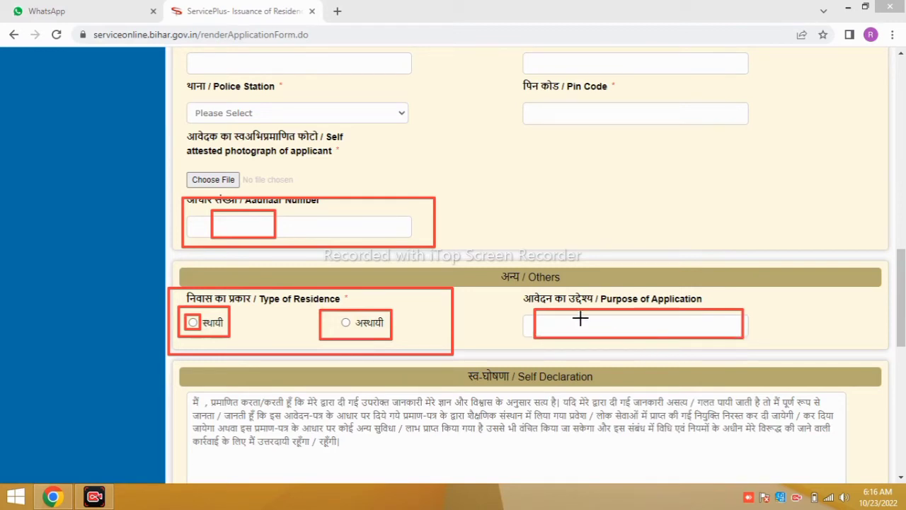
pyautogui.moveTo(566, 312); pyautogui.dragTo(673, 342)
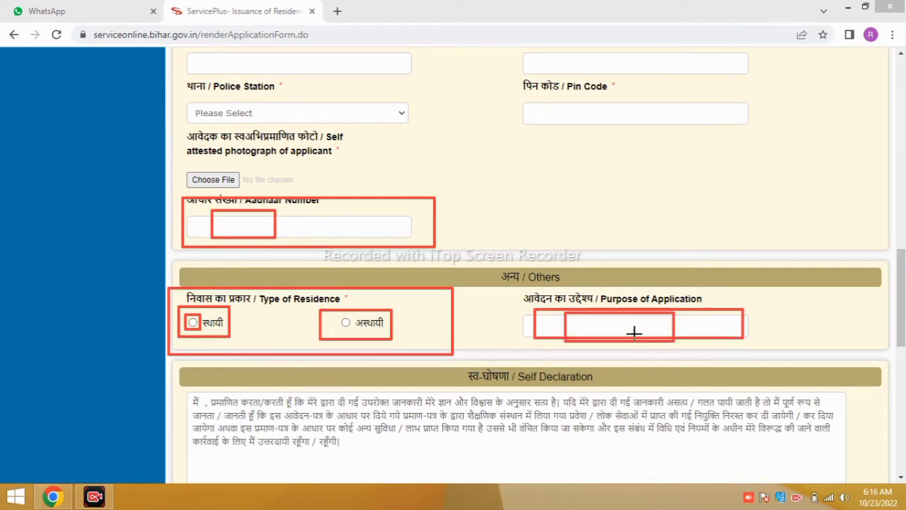
pyautogui.moveTo(595, 323); pyautogui.dragTo(642, 340)
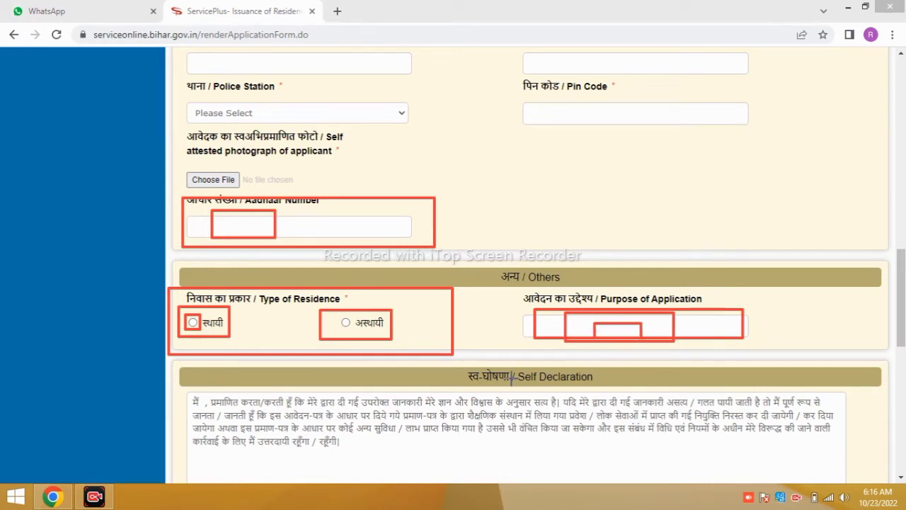
pyautogui.press('Escape')
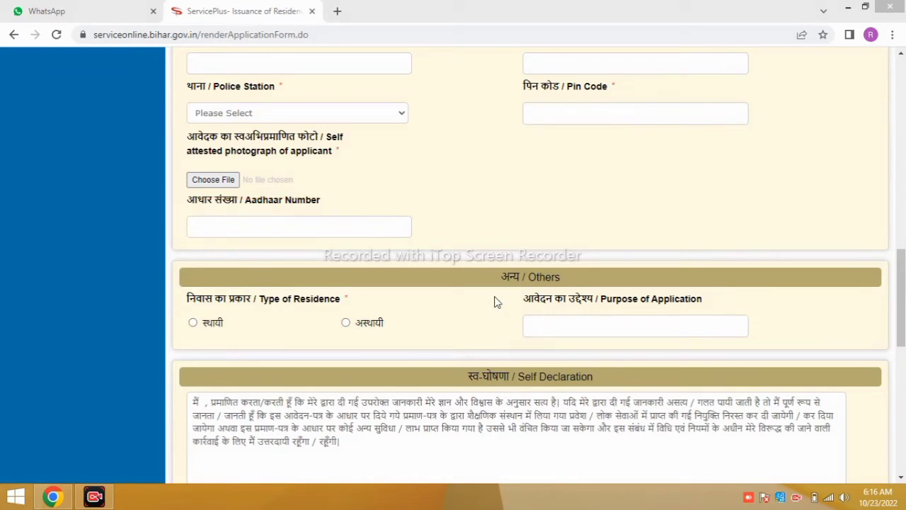
# Examine the self declaration, the office the application goes to, the word verification and the options for proceeding with the form
pyautogui.scroll(-3, 485, 305)
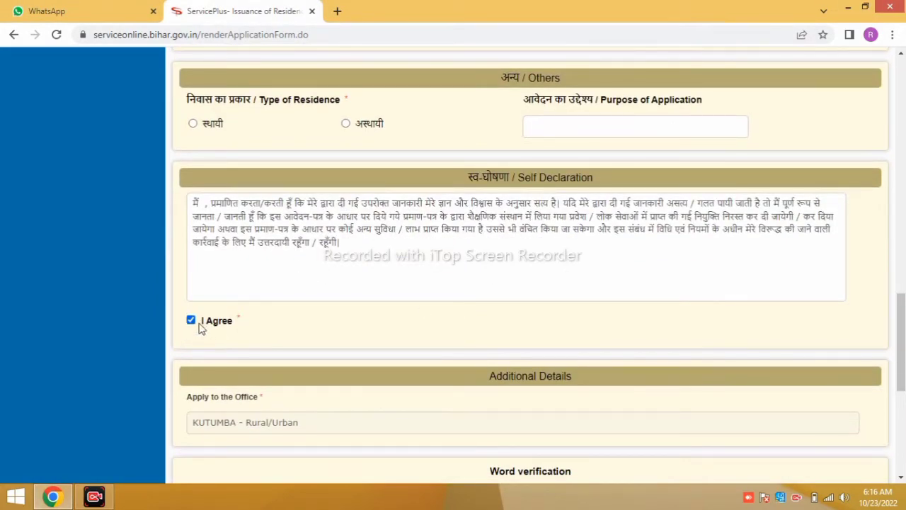
pyautogui.scroll(-1, 201, 328)
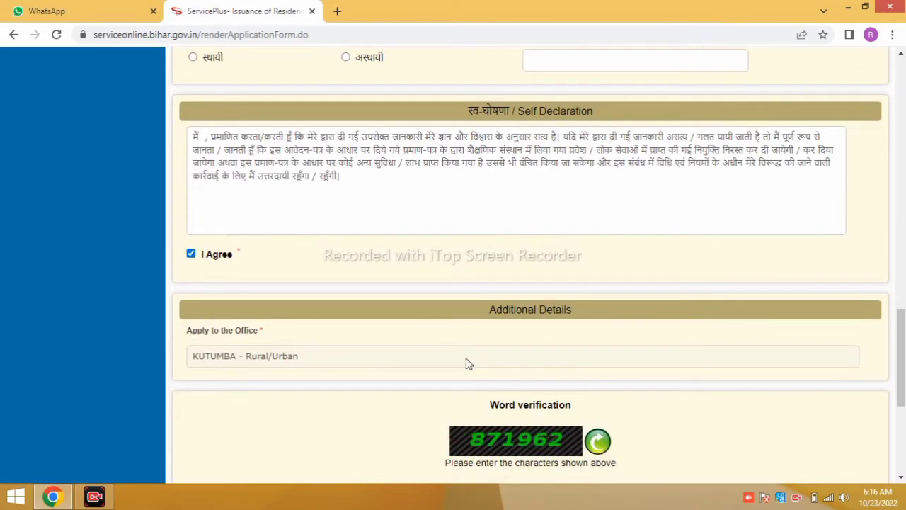
pyautogui.scroll(-2, 333, 356)
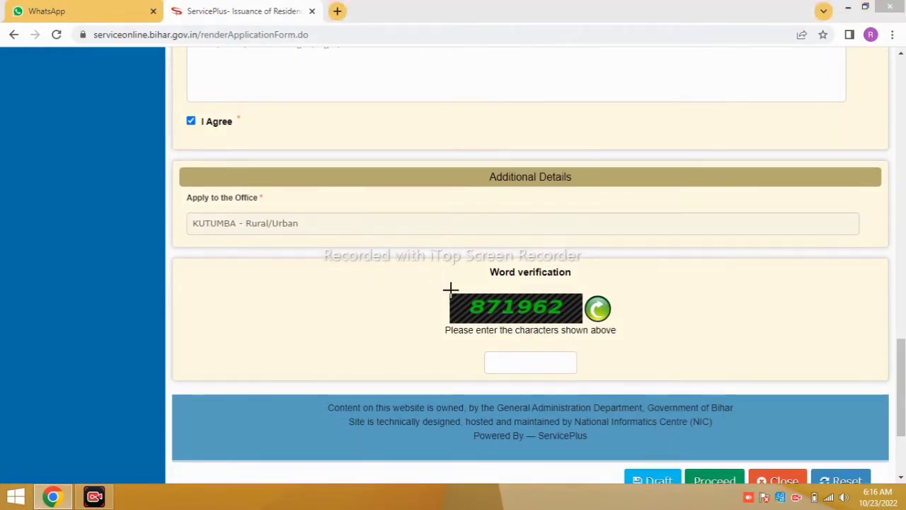
pyautogui.moveTo(440, 282); pyautogui.dragTo(571, 339)
pyautogui.moveTo(478, 348); pyautogui.dragTo(543, 375)
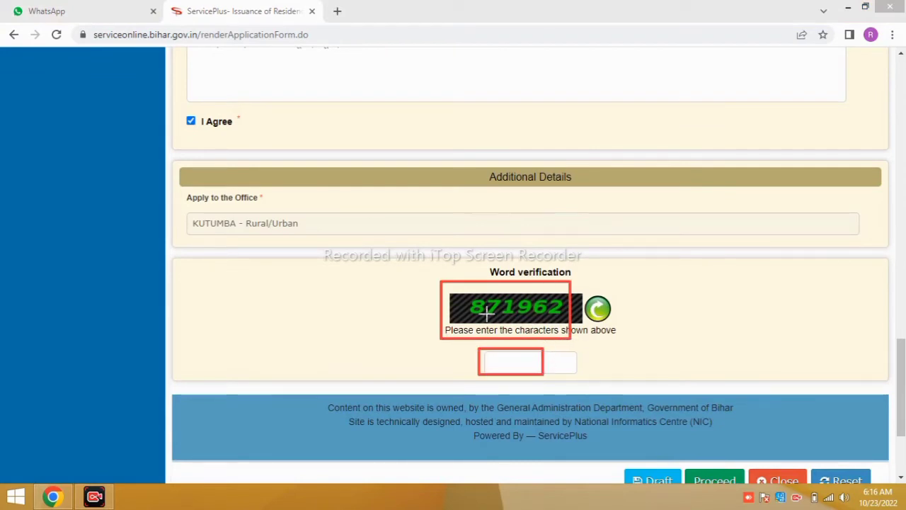
pyautogui.moveTo(583, 293); pyautogui.dragTo(617, 331)
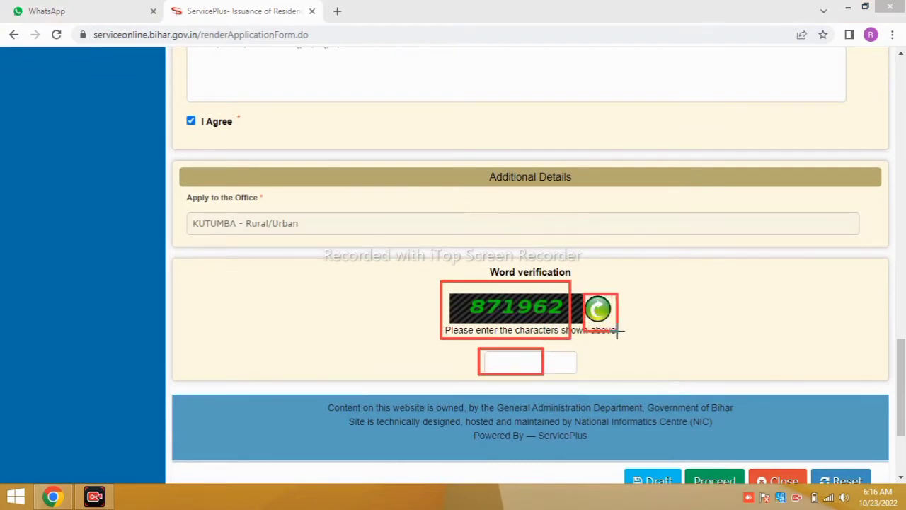
pyautogui.moveTo(457, 296); pyautogui.dragTo(568, 320)
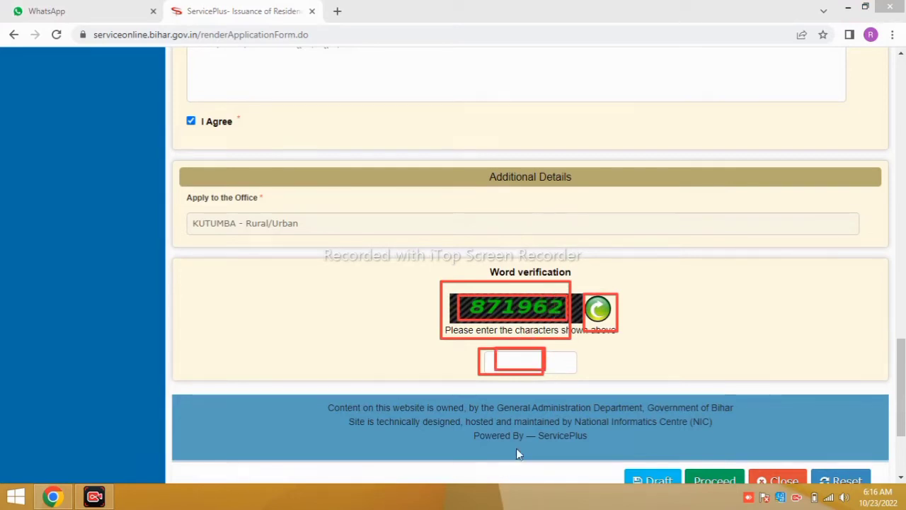
pyautogui.press('Escape')
pyautogui.scroll(-3, 658, 349)
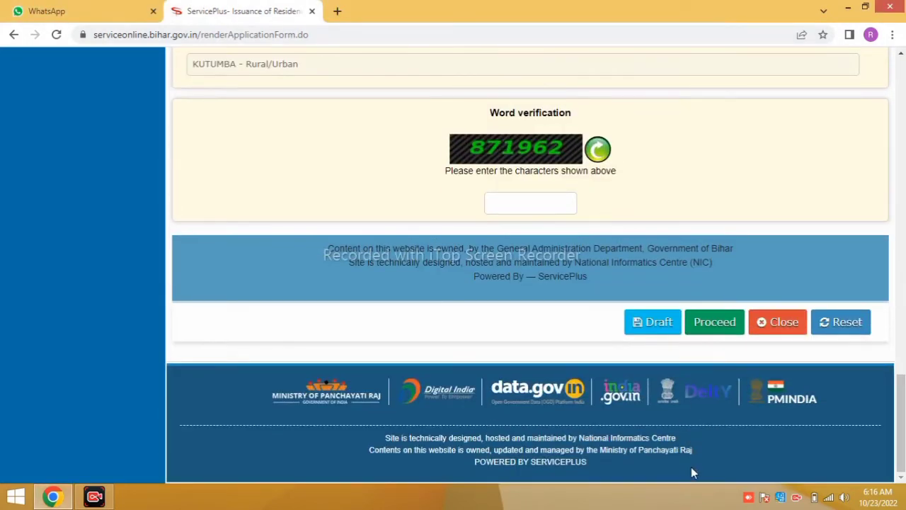
pyautogui.moveTo(684, 306)
pyautogui.mouseDown()
pyautogui.moveTo(700, 324)
pyautogui.moveTo(744, 338)
pyautogui.mouseUp()
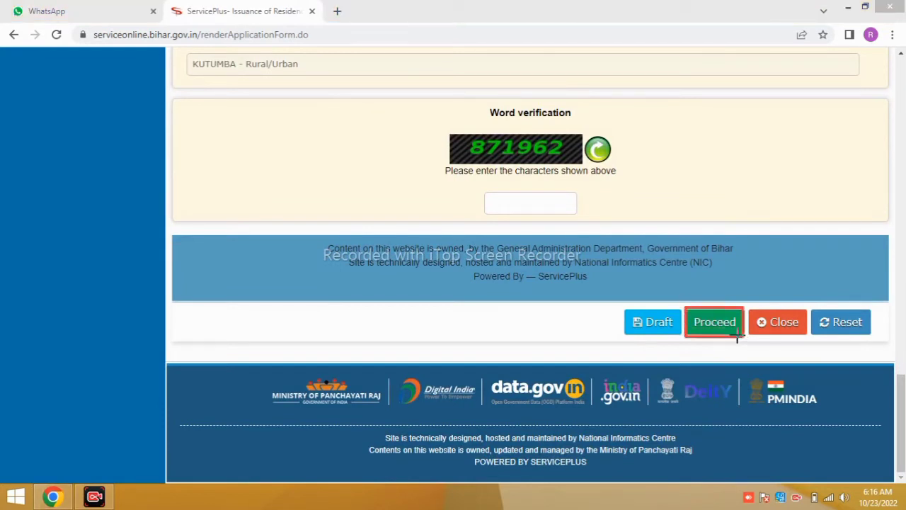
pyautogui.moveTo(440, 62); pyautogui.dragTo(562, 114)
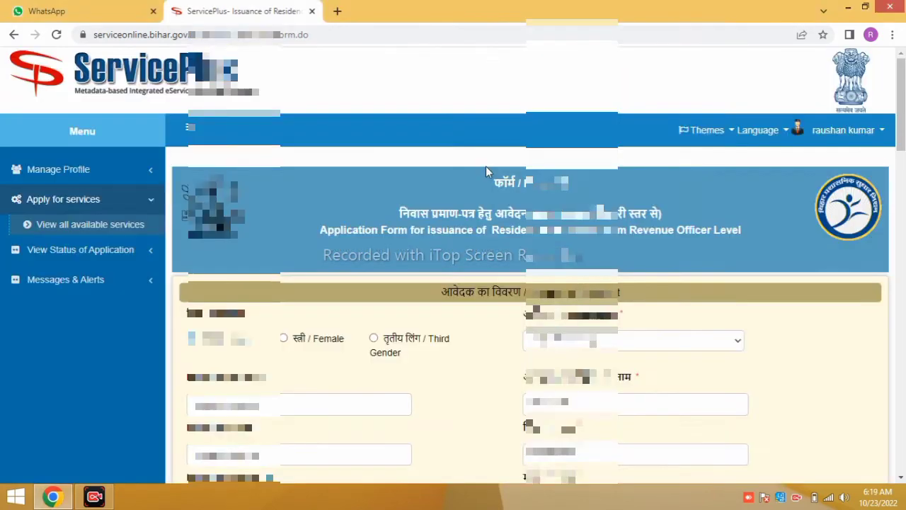
# Review the completed form from the applicant details through the address, photograph, residence type and self declaration
pyautogui.scroll(-4, 467, 223)
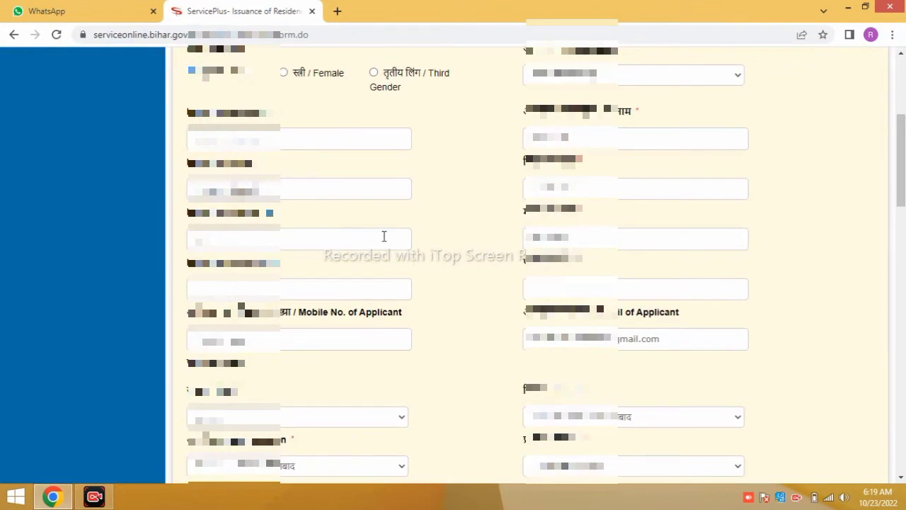
pyautogui.scroll(-1, 343, 274)
pyautogui.scroll(-2, 382, 326)
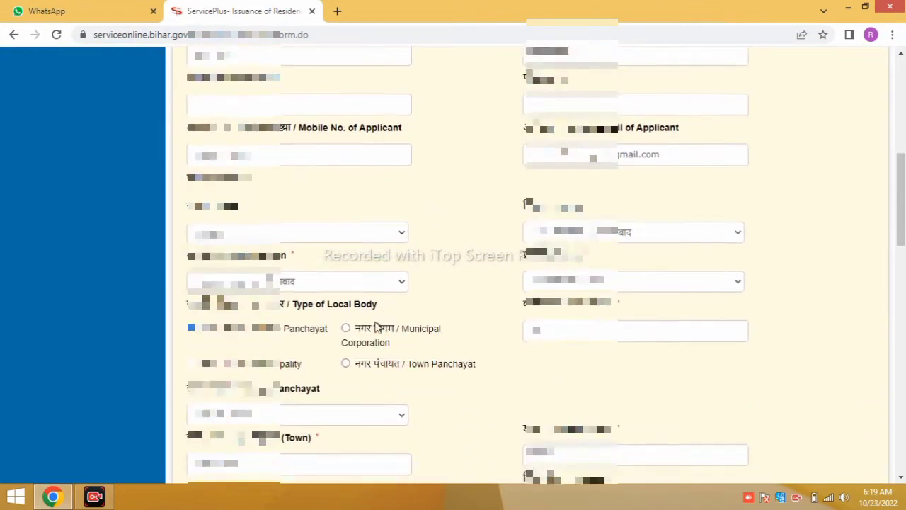
pyautogui.scroll(-4, 350, 309)
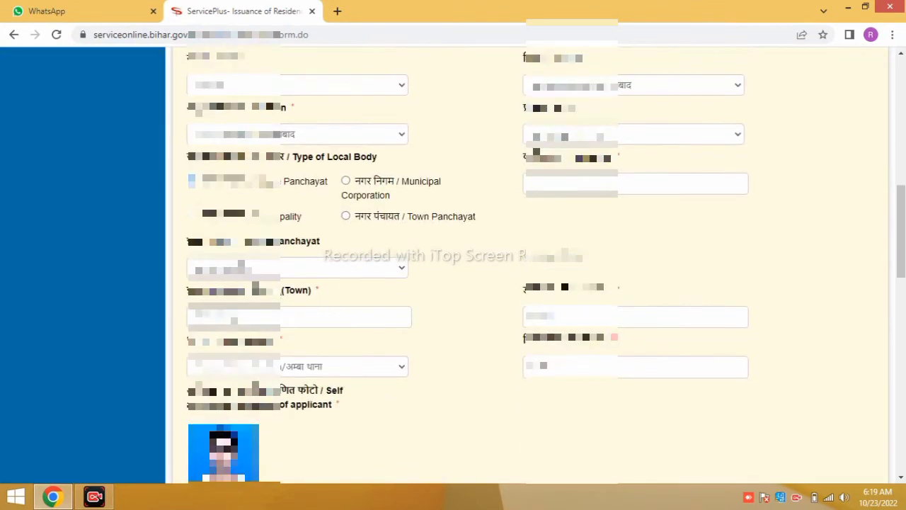
pyautogui.scroll(-5, 328, 318)
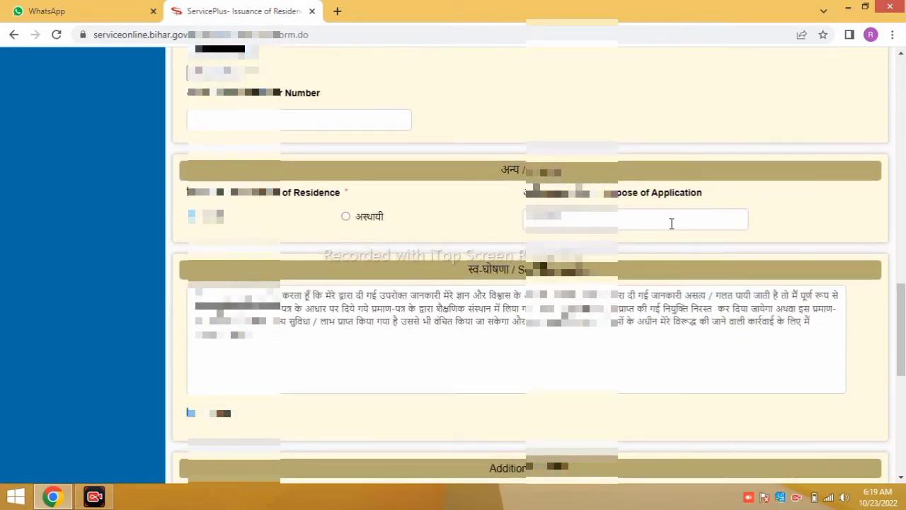
pyautogui.scroll(-1, 678, 231)
pyautogui.scroll(-4, 678, 231)
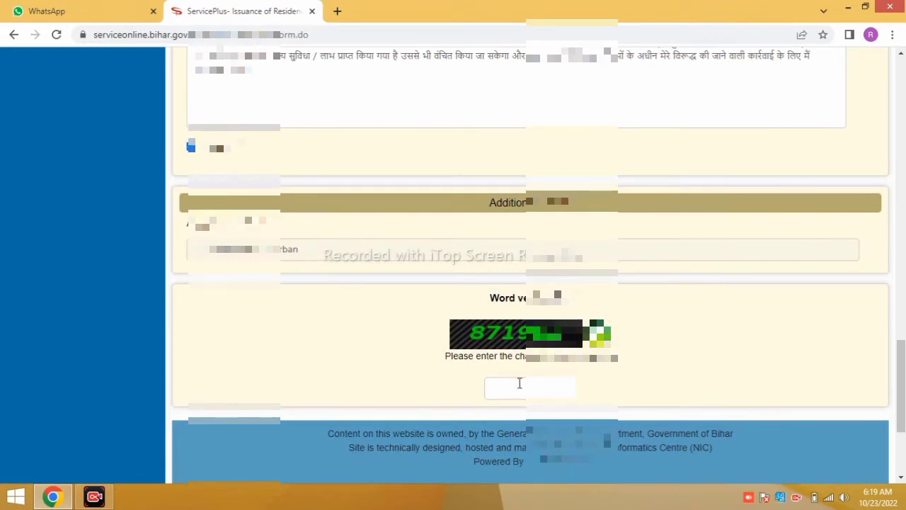
# Try to proceed with the application using the displayed word verification code, accepting the notice about name, contact details and photograph
pyautogui.click(522, 392)
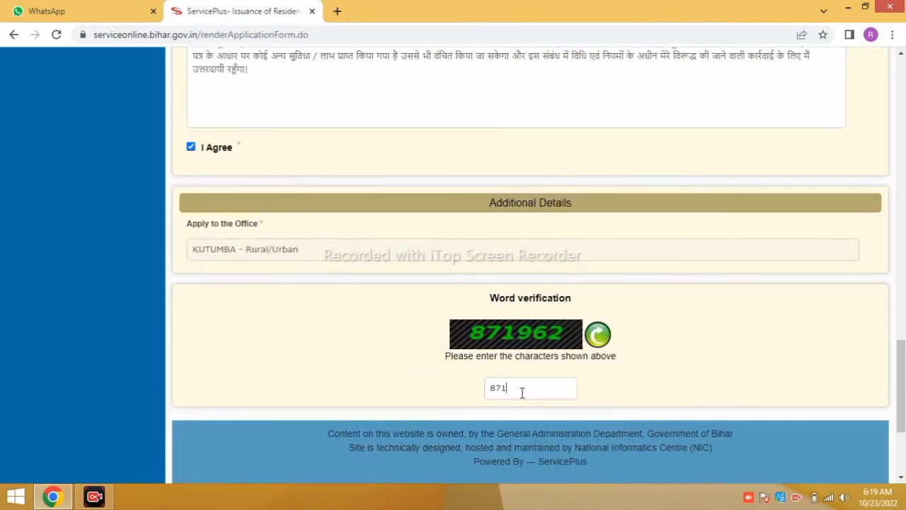
pyautogui.scroll(-3, 641, 345)
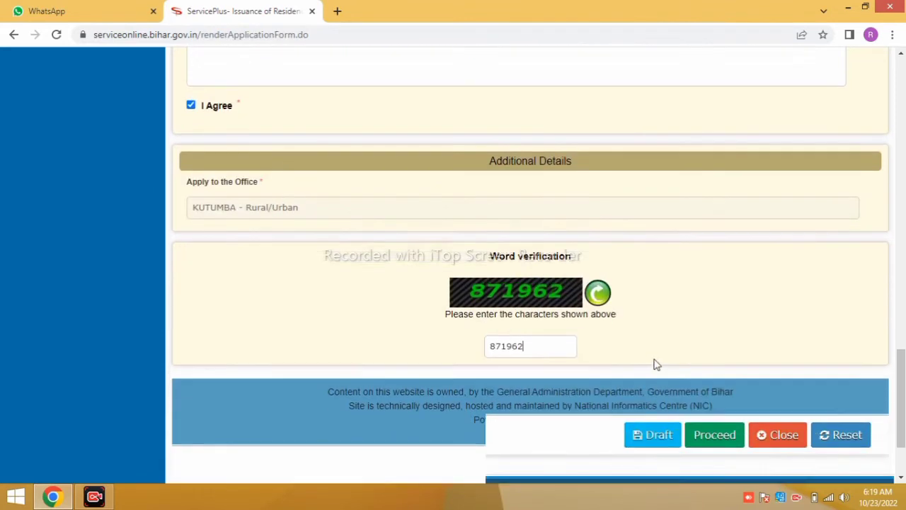
pyautogui.click(715, 322)
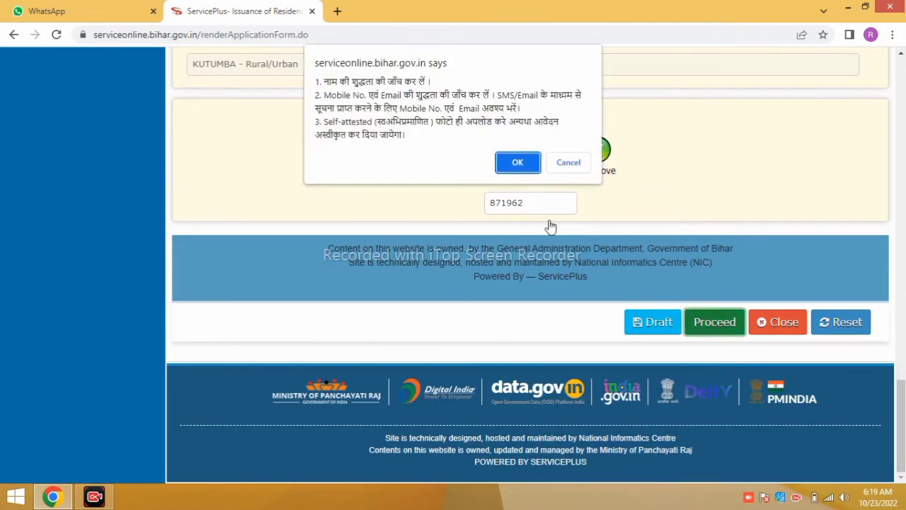
pyautogui.click(526, 165)
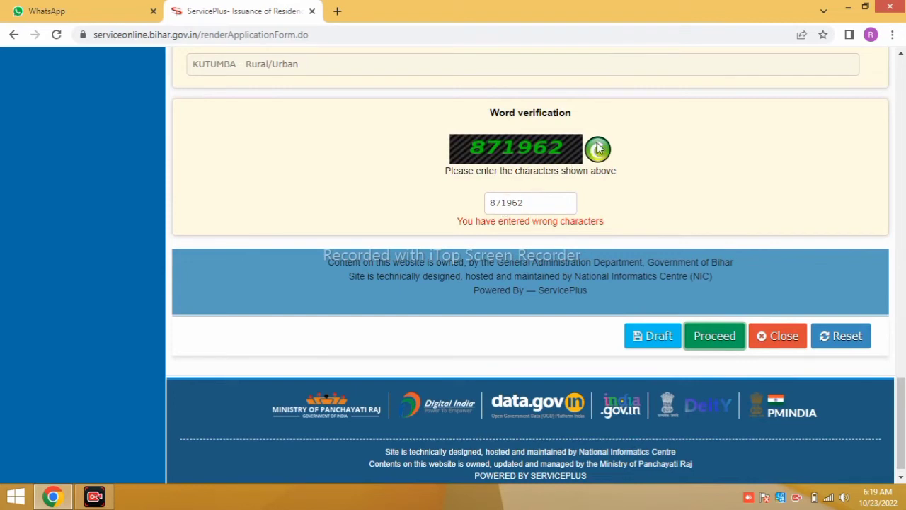
# Proceed with the application using a newly generated word verification code and accept the notice about the applicant's details
pyautogui.click(597, 145)
pyautogui.doubleClick(525, 203)
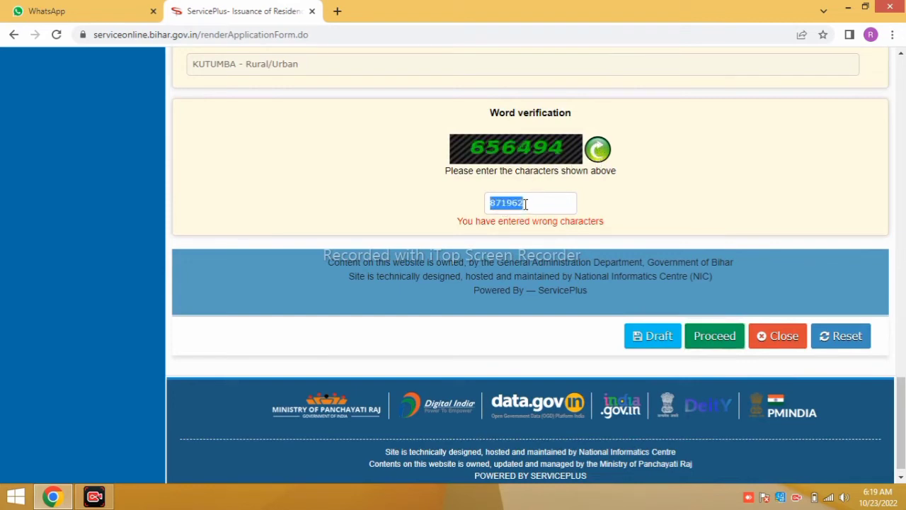
pyautogui.write('656494')
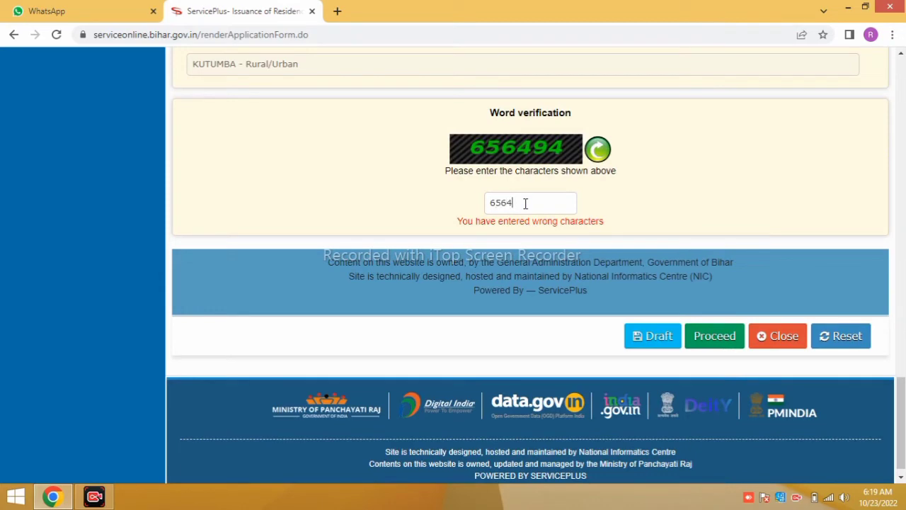
pyautogui.click(688, 337)
pyautogui.click(519, 161)
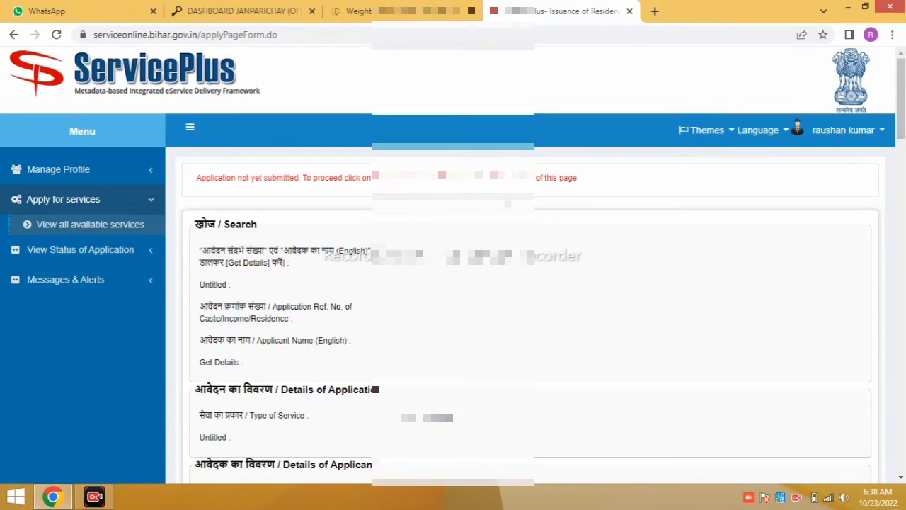
# Review the unsubmitted application's preview from the service type and applicant details through the address, photograph, declaration and receiving office
pyautogui.scroll(-2, 453, 262)
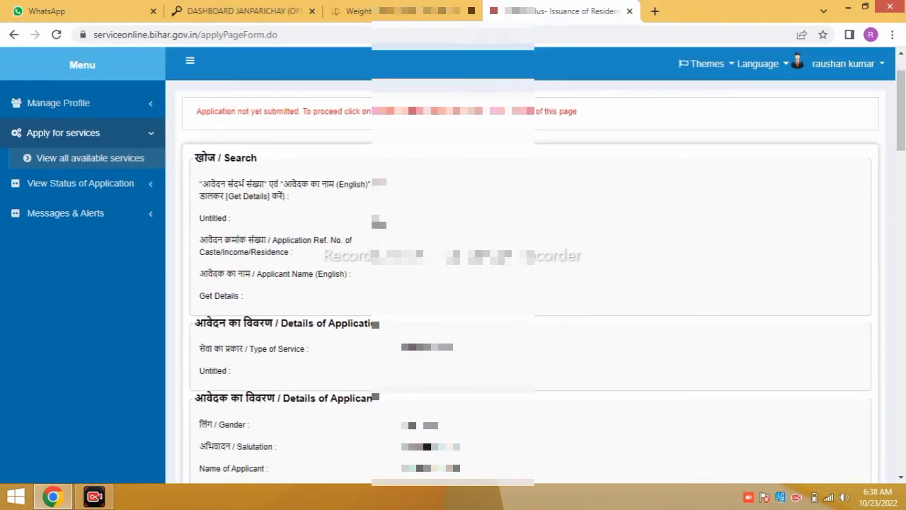
pyautogui.scroll(-6, 453, 262)
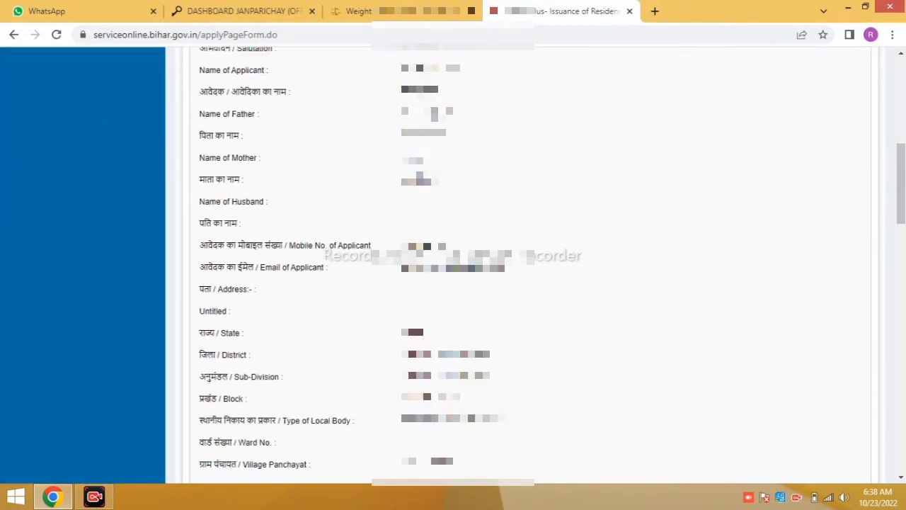
pyautogui.scroll(-3, 453, 261)
pyautogui.scroll(-12, 453, 262)
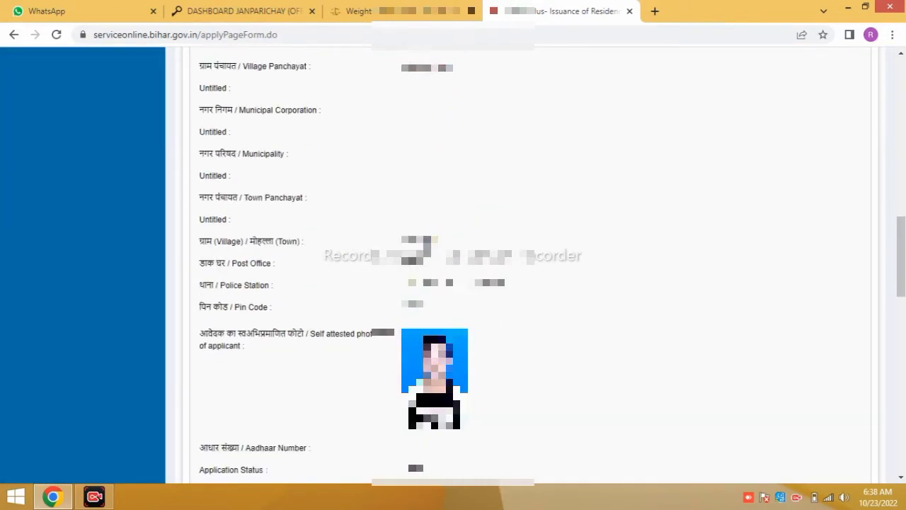
pyautogui.scroll(-5, 453, 262)
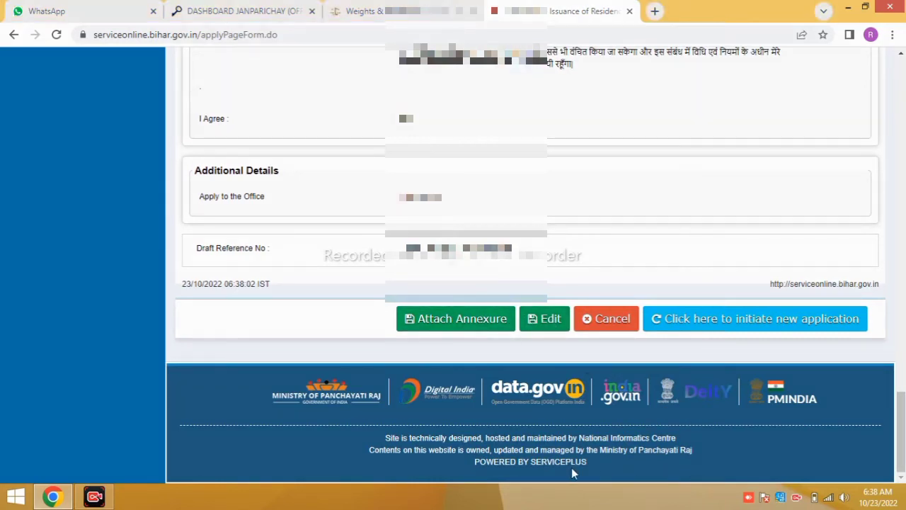
# Proceed to attaching the annexure and open the choices of enclosure document for the required document enclosure
pyautogui.moveTo(378, 294); pyautogui.dragTo(515, 352)
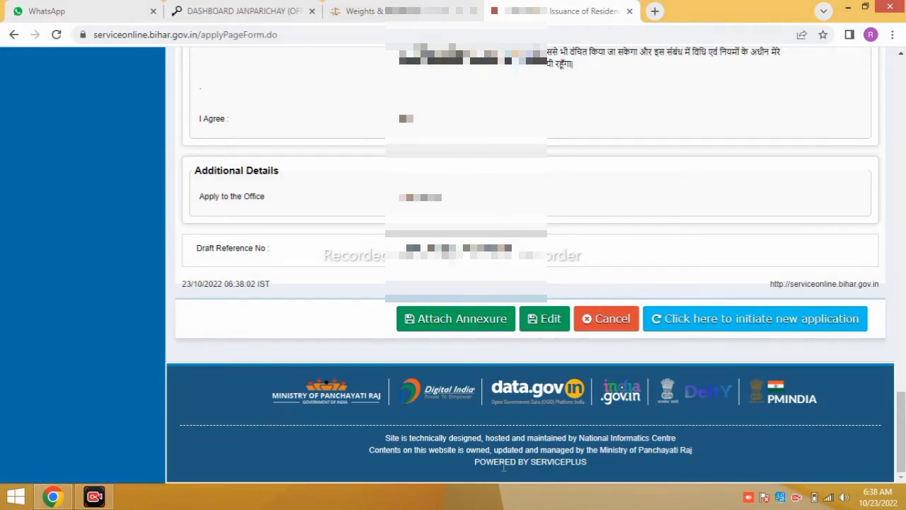
pyautogui.click(453, 325)
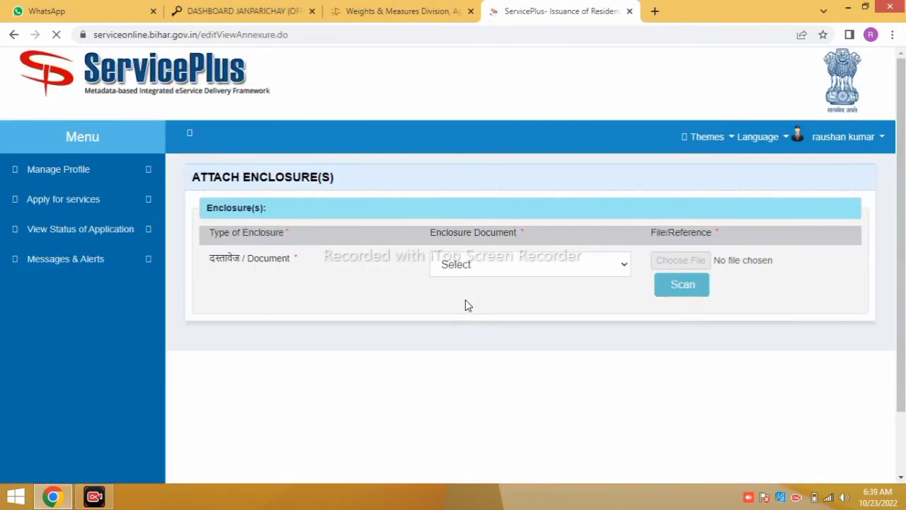
pyautogui.click(521, 268)
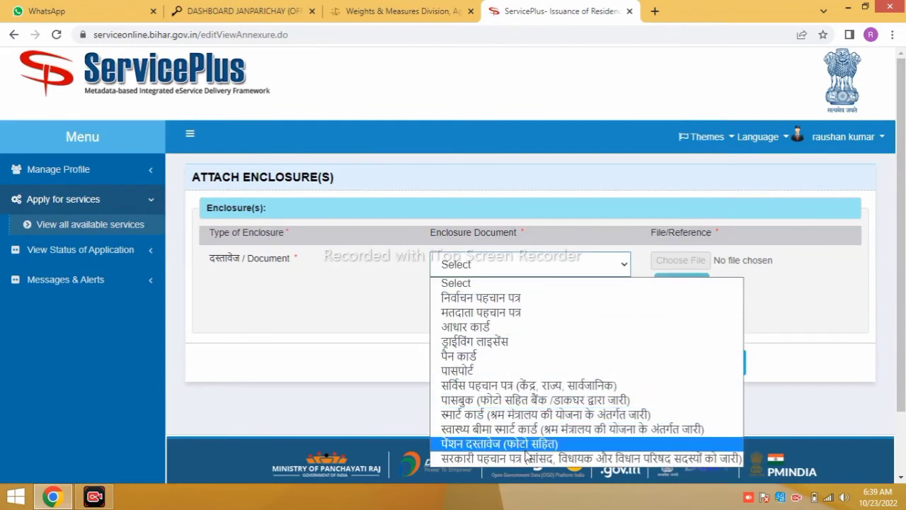